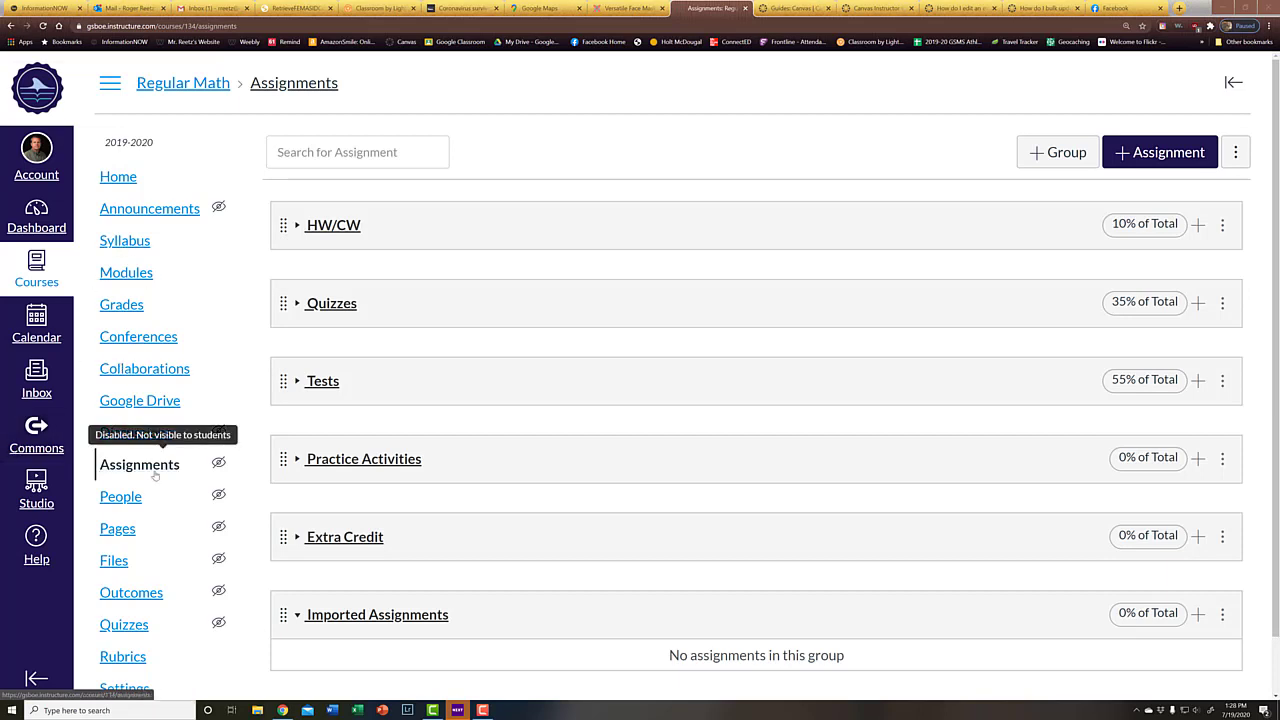
# Step: Expand the HW/CW group and publish the 1-1, 1-2 and 1-3 Turn In assignments
pyautogui.click(298, 226)
pyautogui.scroll(-2, 450, 430)
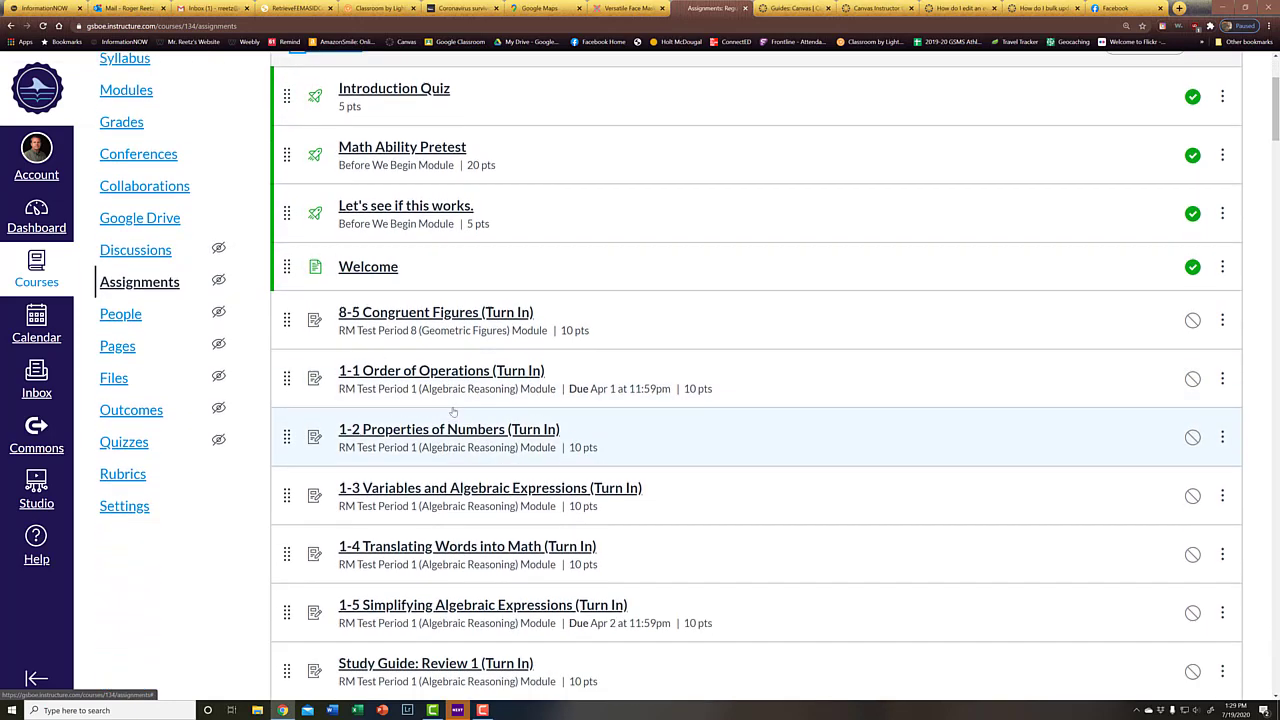
pyautogui.scroll(-1, 453, 411)
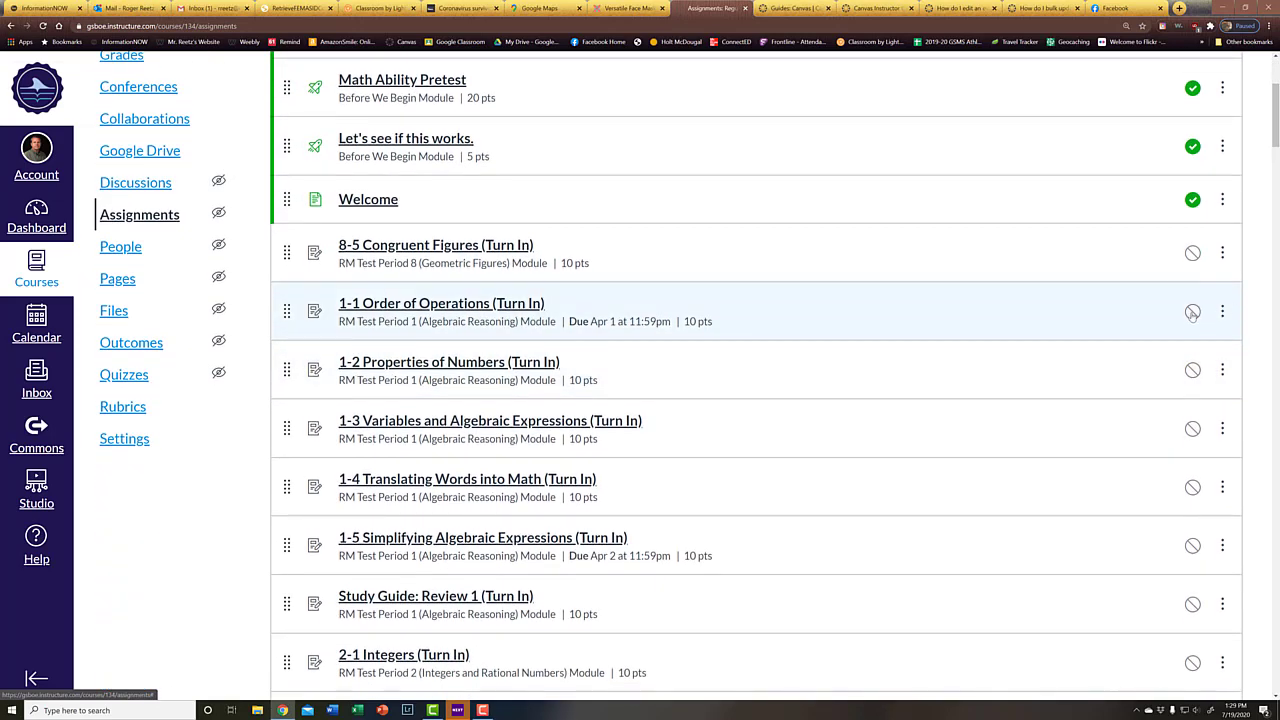
pyautogui.click(1192, 312)
pyautogui.click(1191, 370)
pyautogui.click(1191, 430)
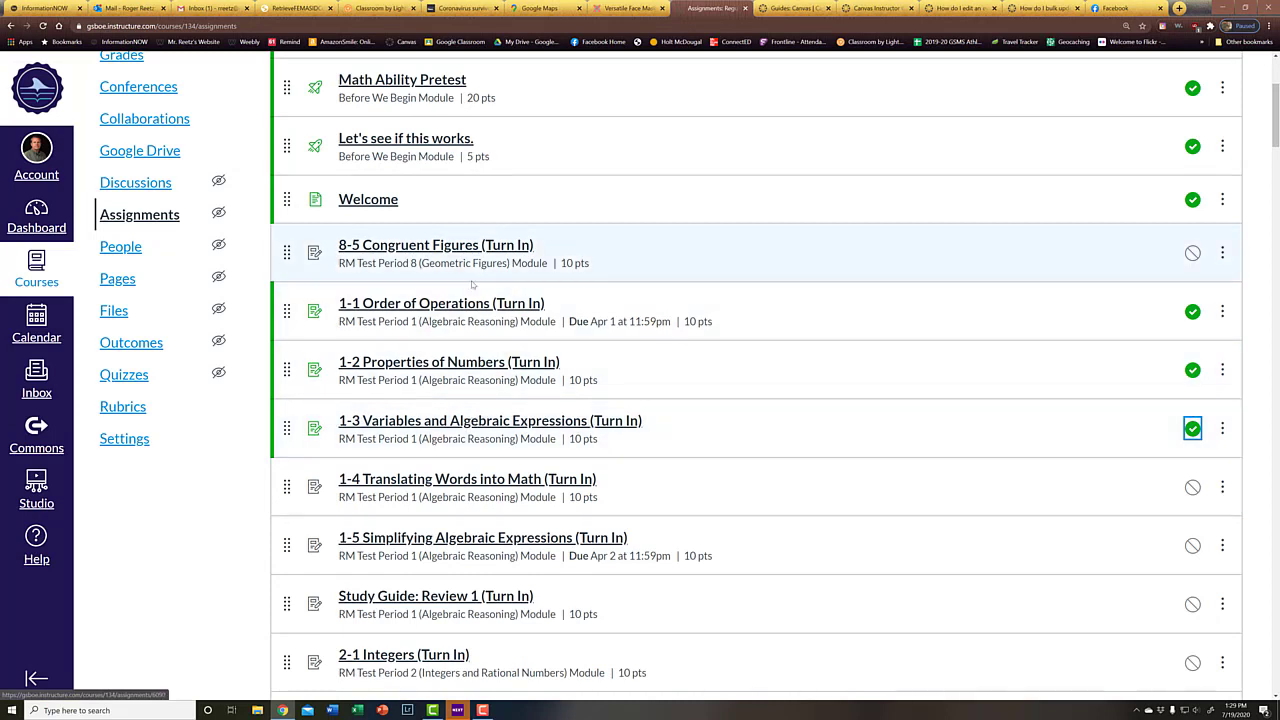
# Step: Open the 1-1 Order of Operations (Turn In) assignment for editing and clear its due date
pyautogui.click(410, 304)
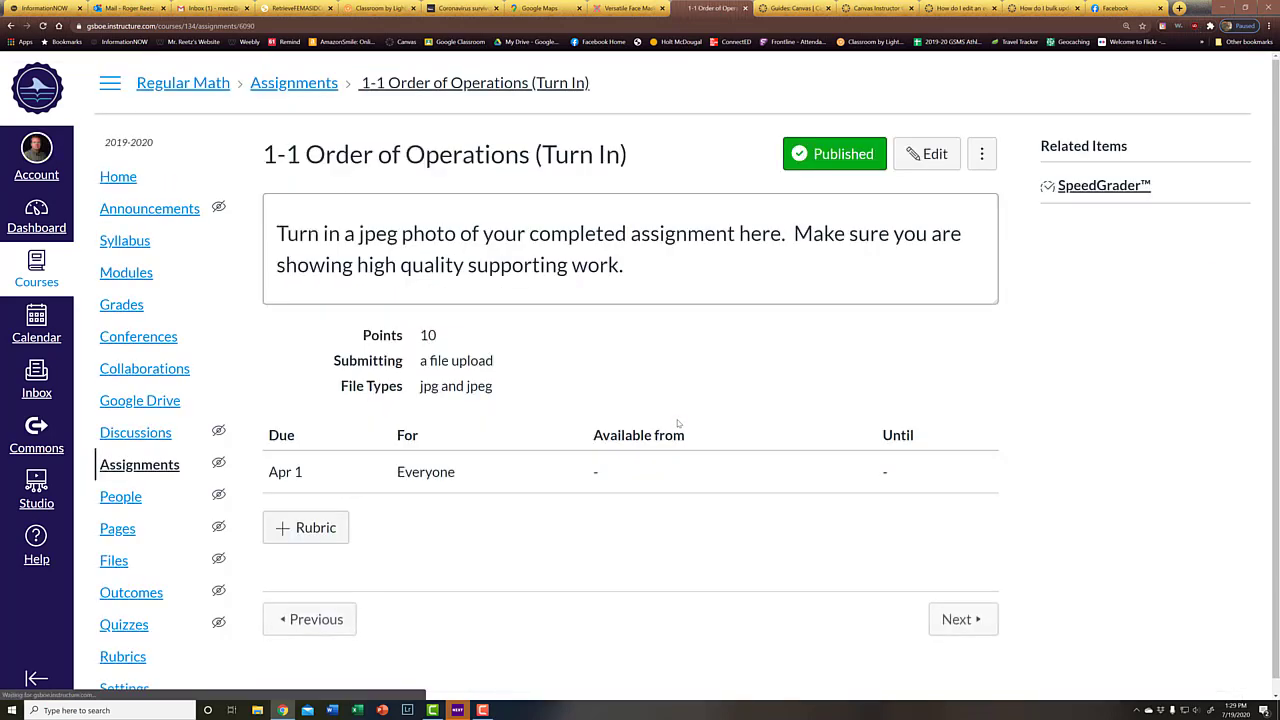
pyautogui.click(942, 153)
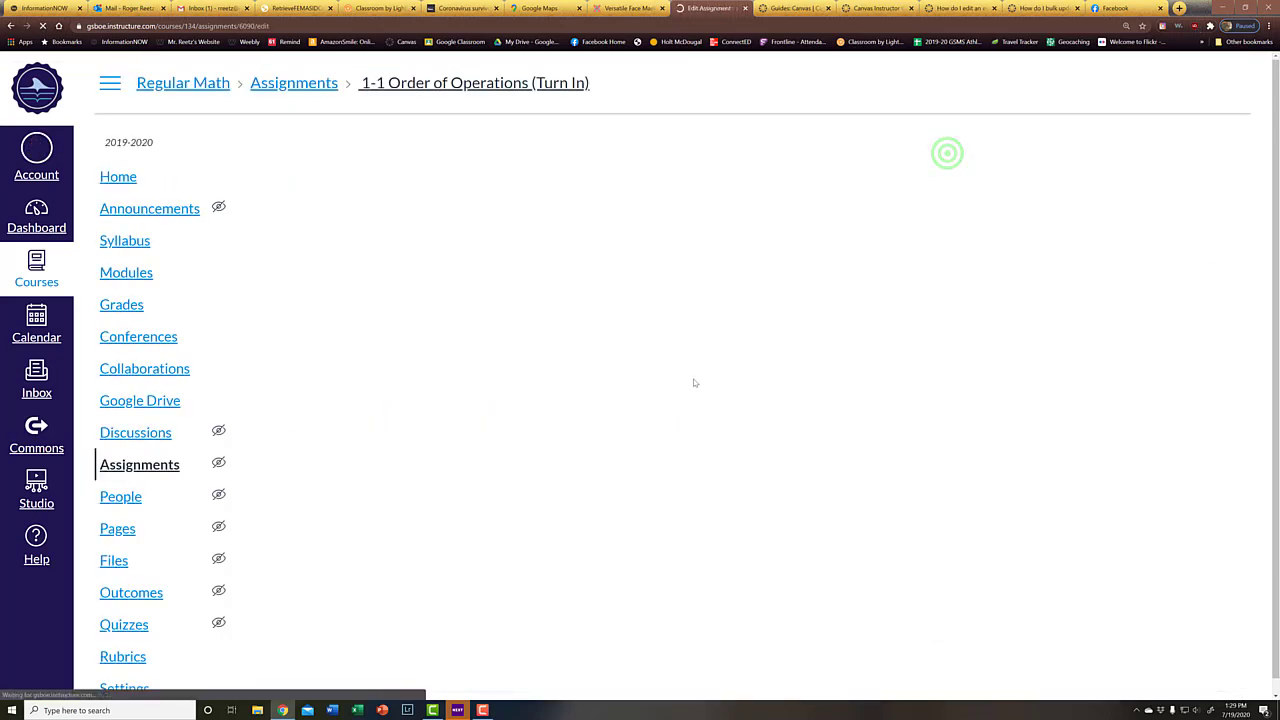
pyautogui.scroll(-10, 690, 380)
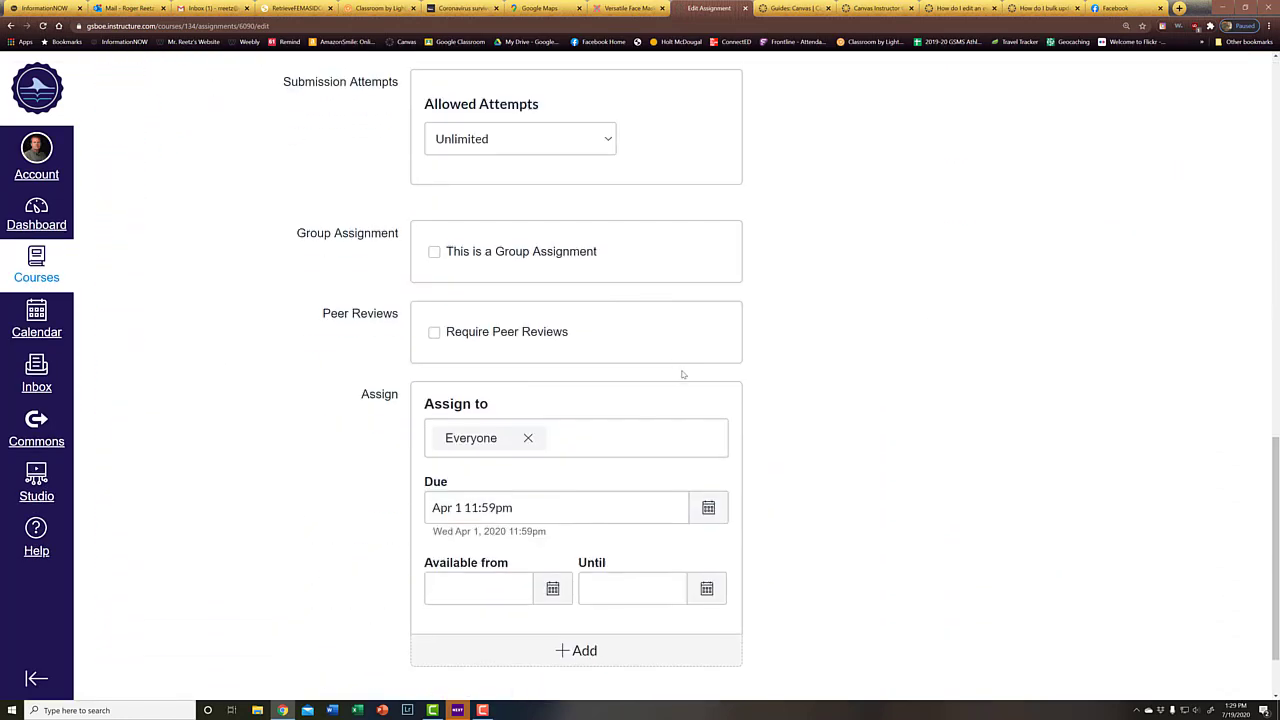
pyautogui.scroll(-1, 683, 374)
pyautogui.click(542, 413)
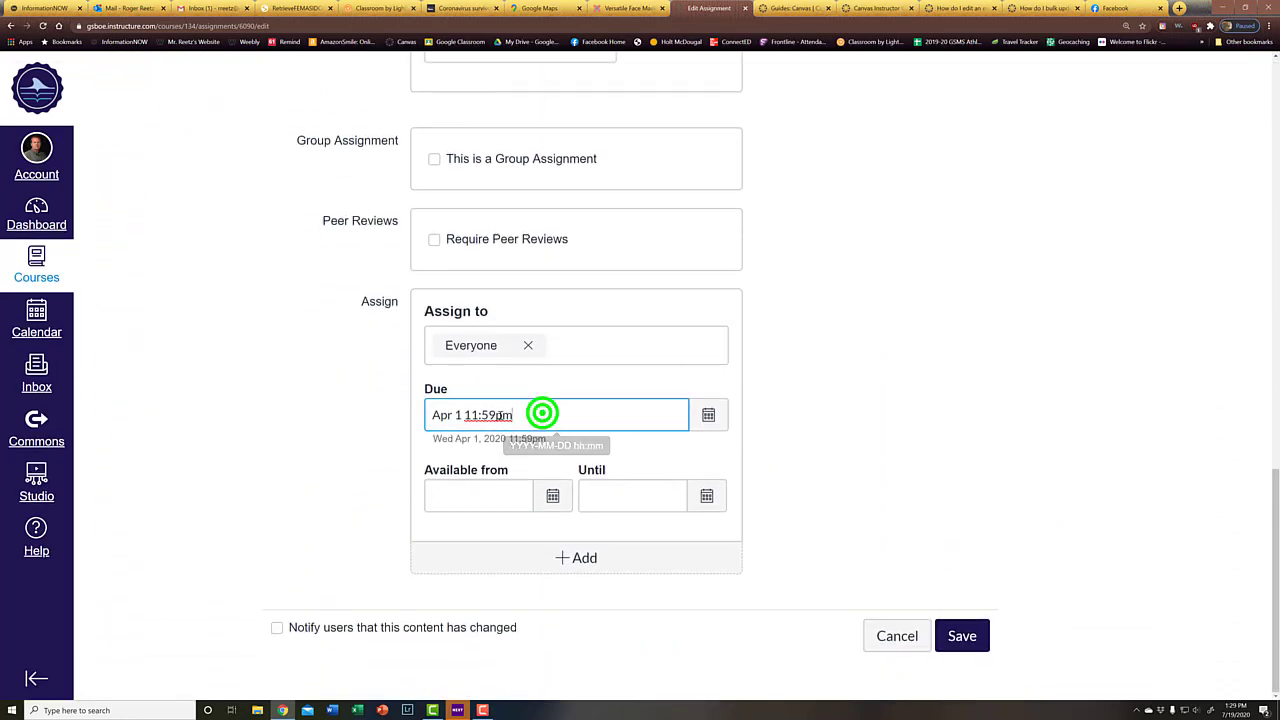
pyautogui.tripleClick(548, 415)
pyautogui.click(711, 414)
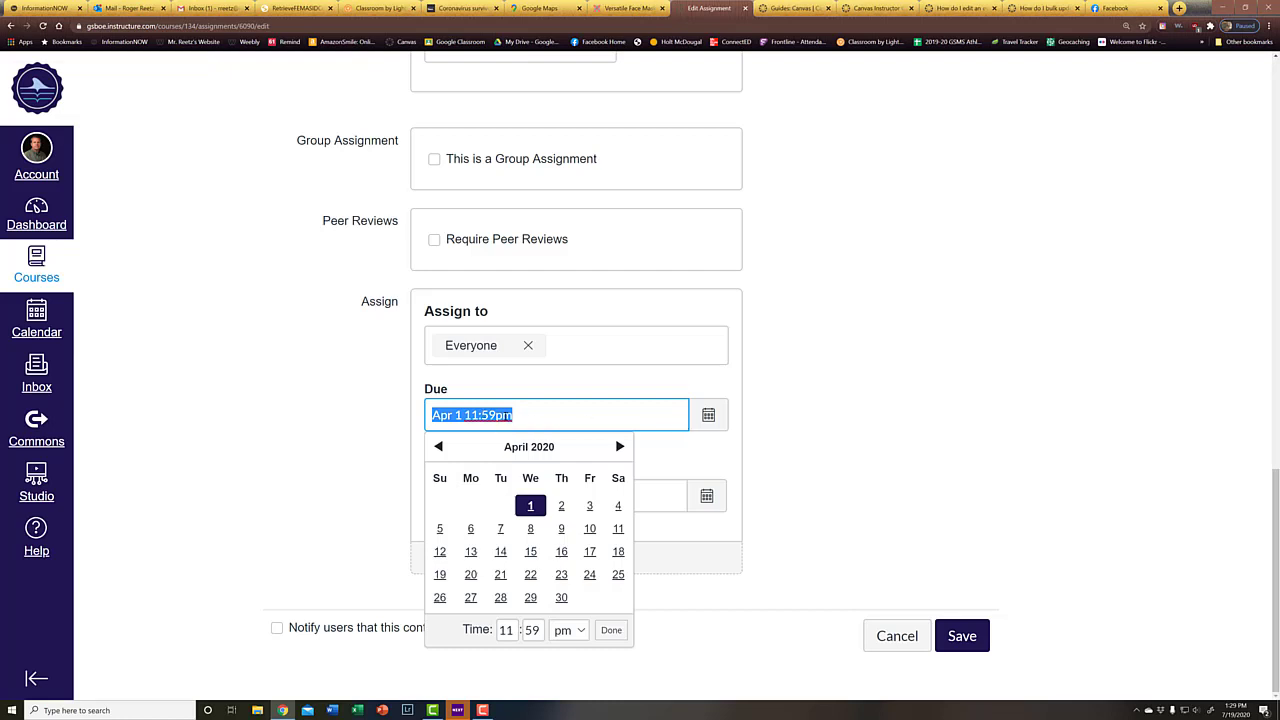
pyautogui.click(611, 631)
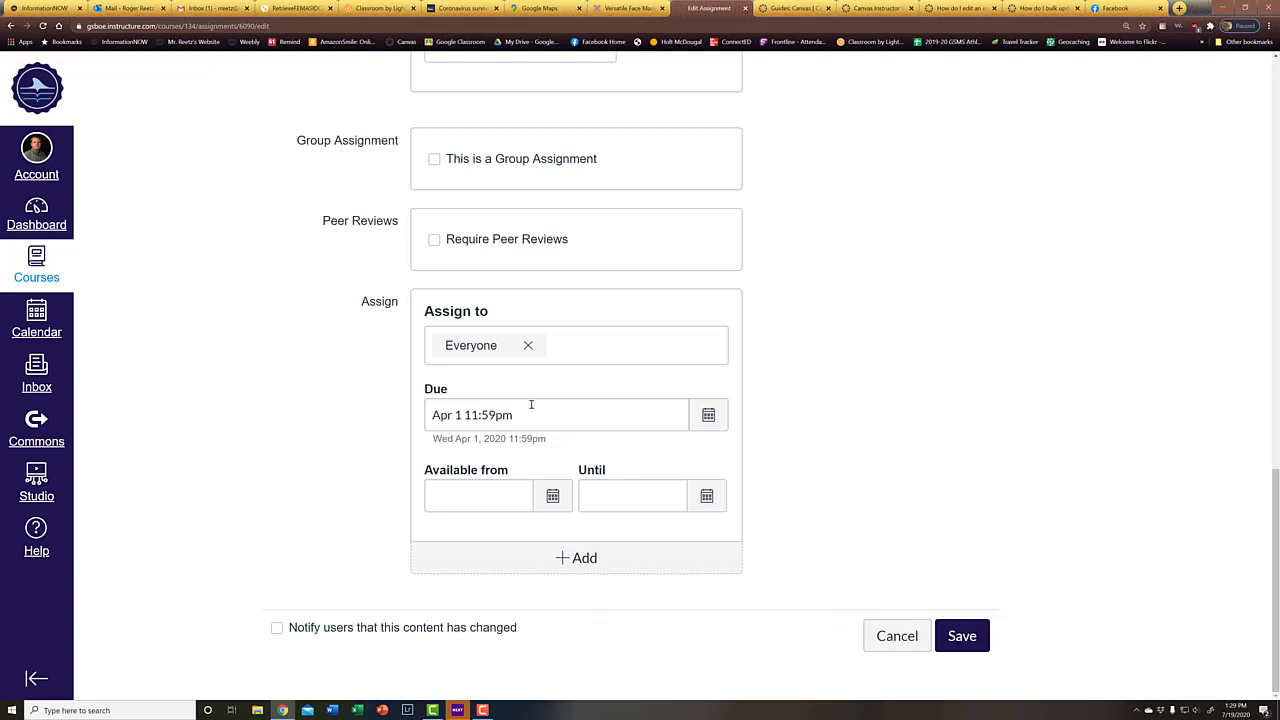
pyautogui.click(557, 421)
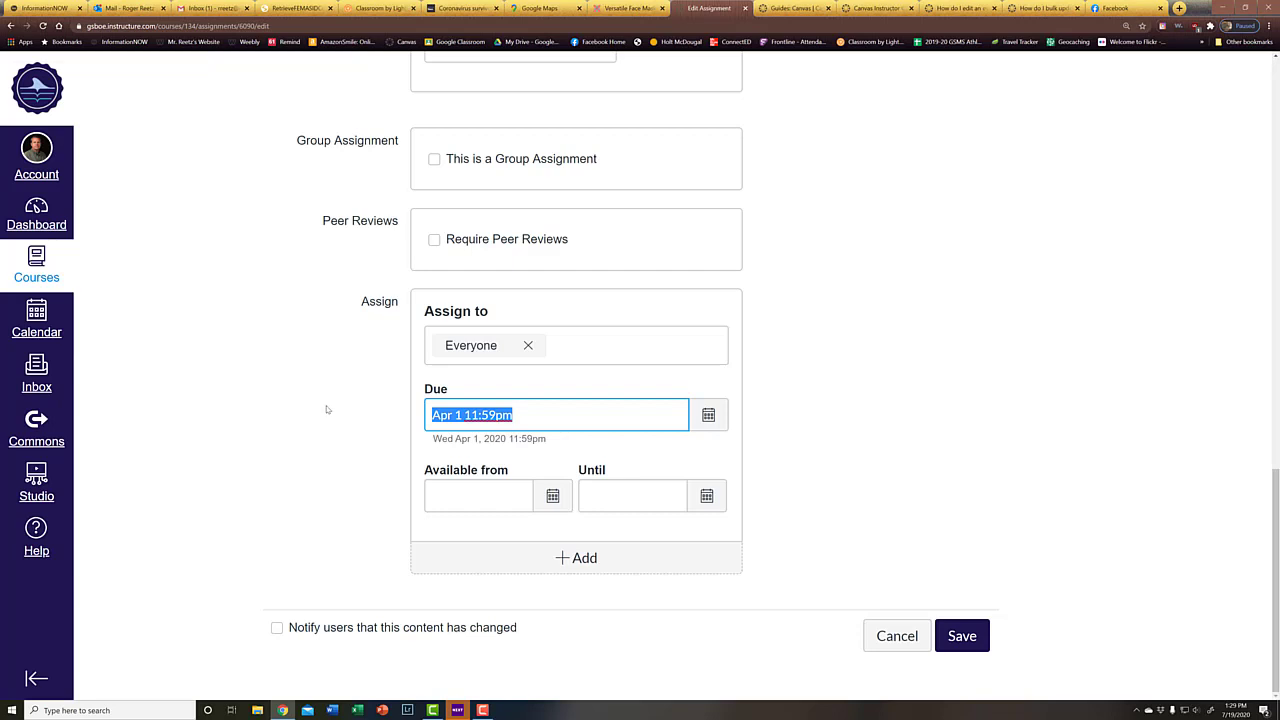
pyautogui.click(594, 413)
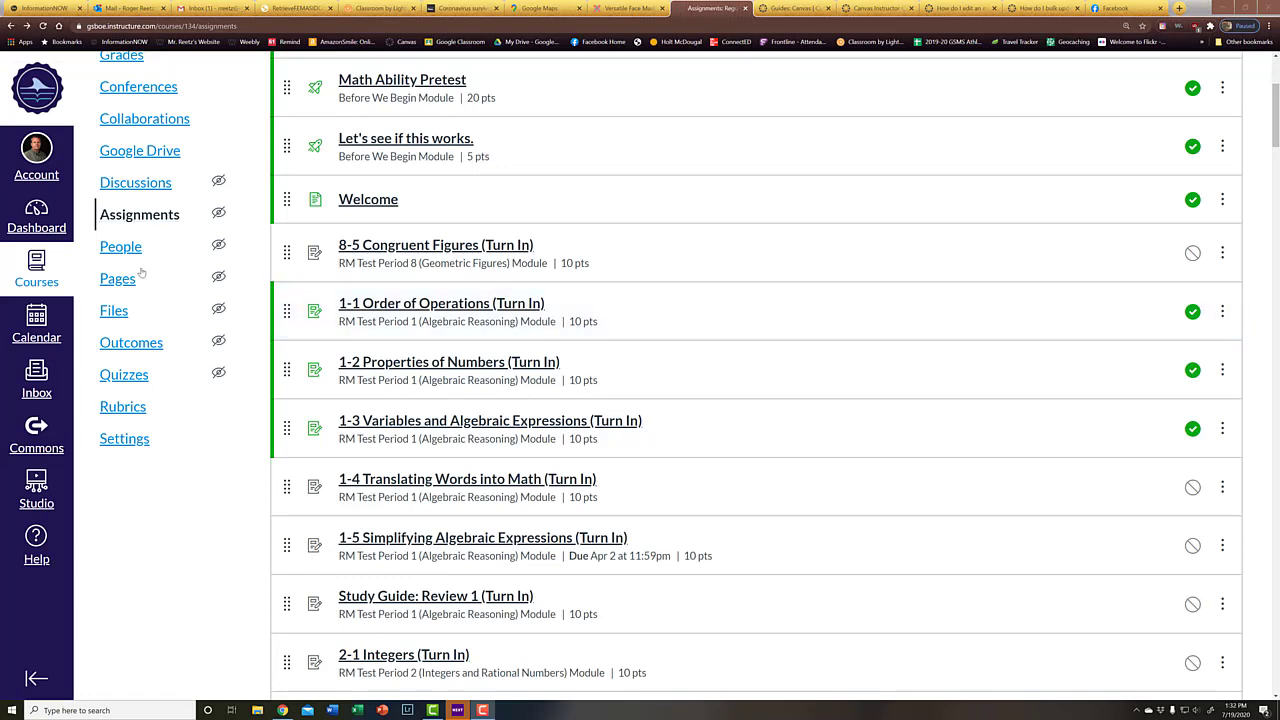
# Step: Open the 1-1 Order of Operations (Turn In) assignment from the course modules
pyautogui.scroll(3, 141, 287)
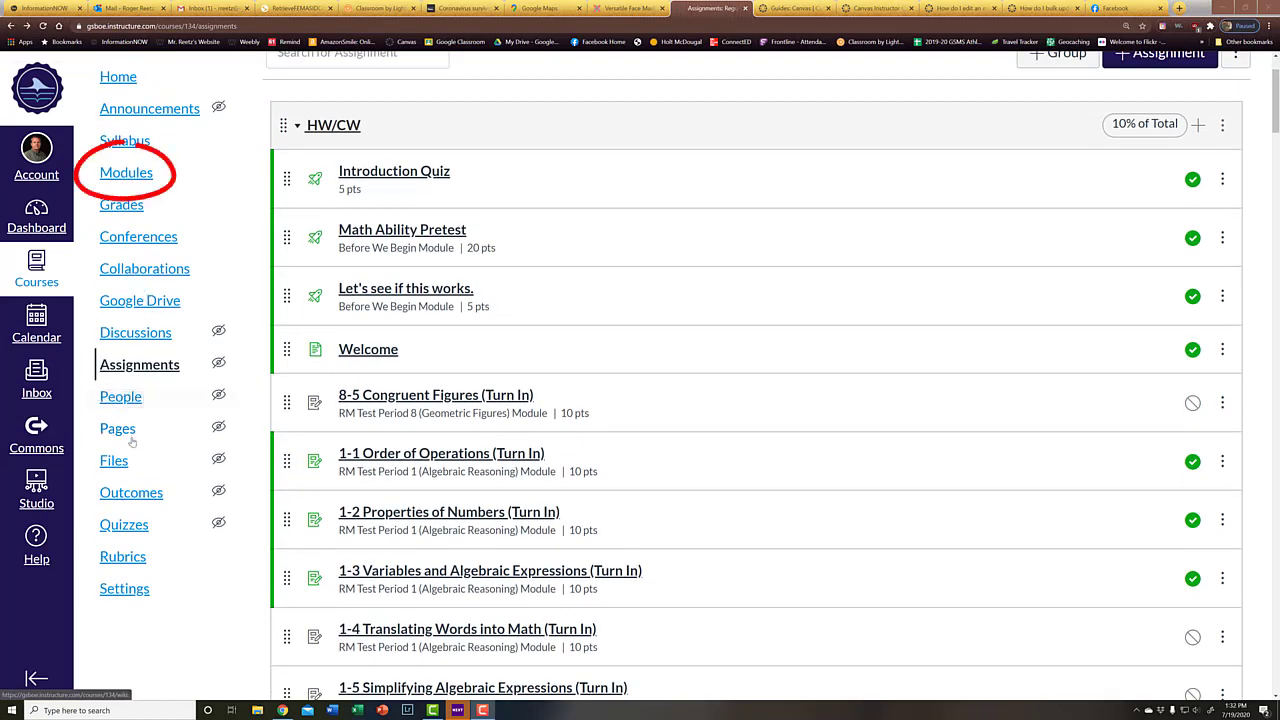
pyautogui.click(143, 172)
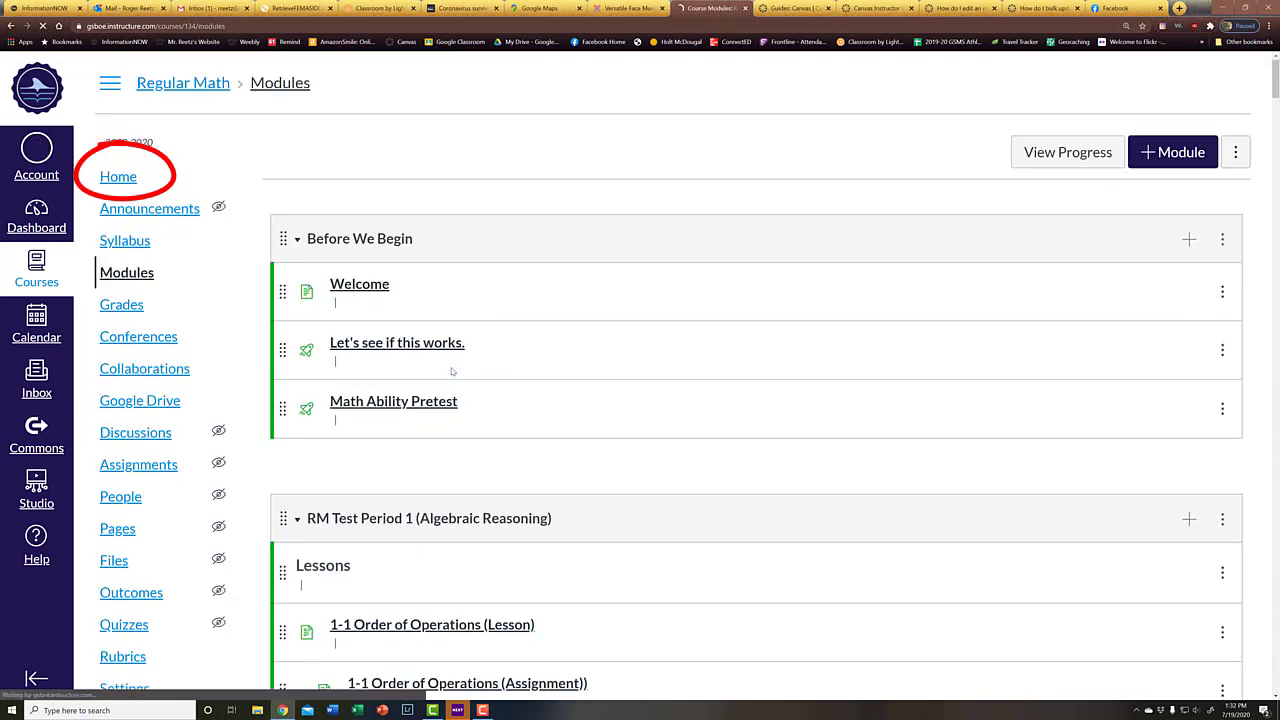
pyautogui.scroll(-3, 364, 423)
pyautogui.scroll(-1, 364, 423)
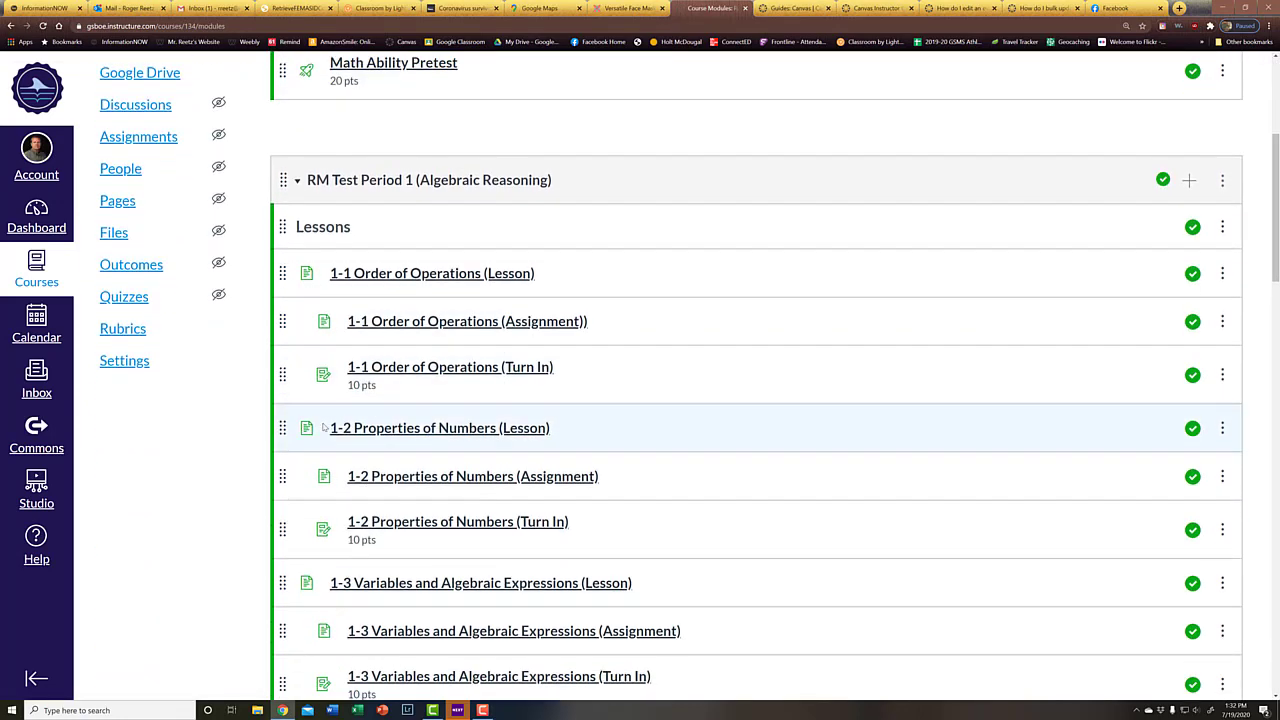
pyautogui.click(381, 296)
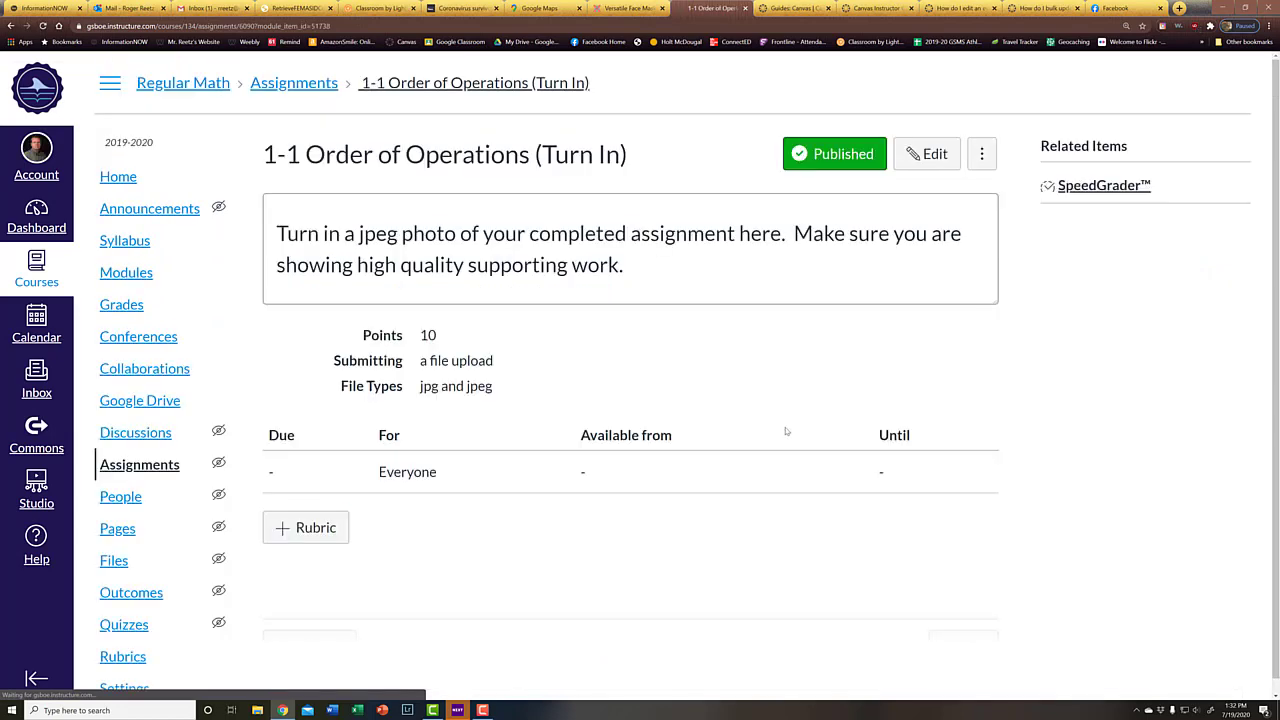
# Step: View the due and availability date settings in the assignment's edit form, and cancel the edit
pyautogui.click(933, 153)
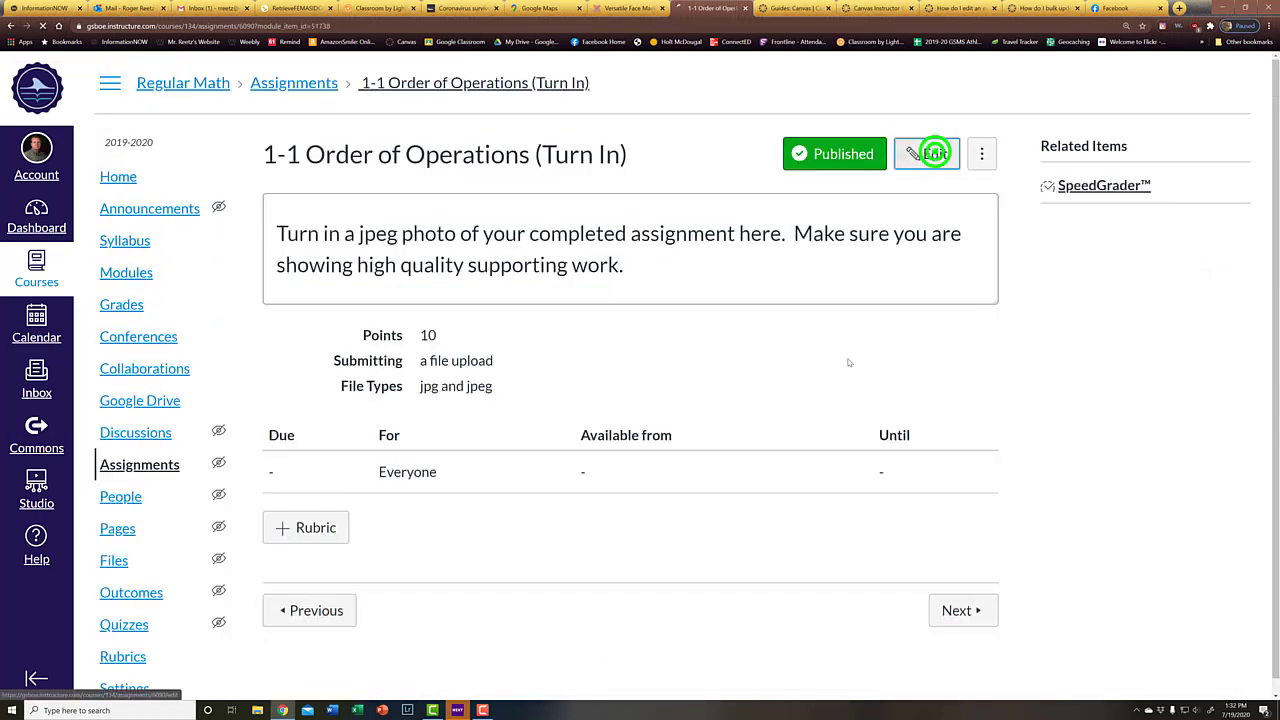
pyautogui.scroll(-12, 825, 373)
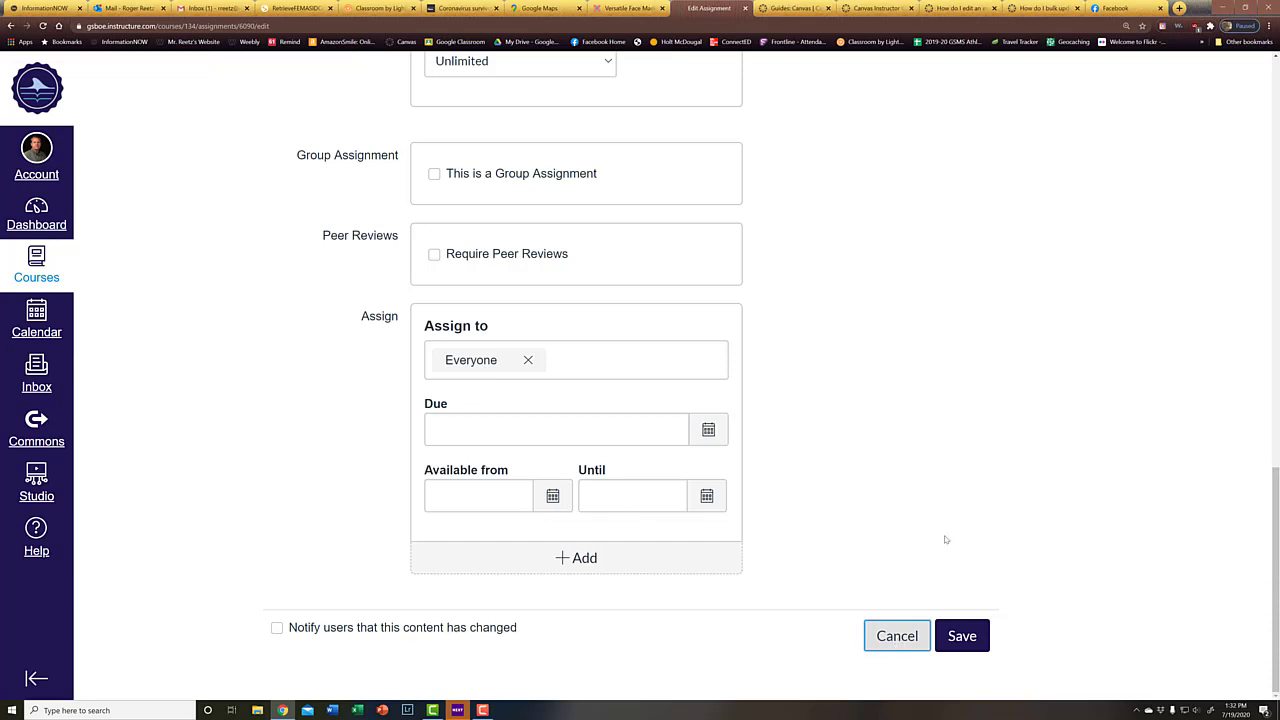
pyautogui.click(899, 640)
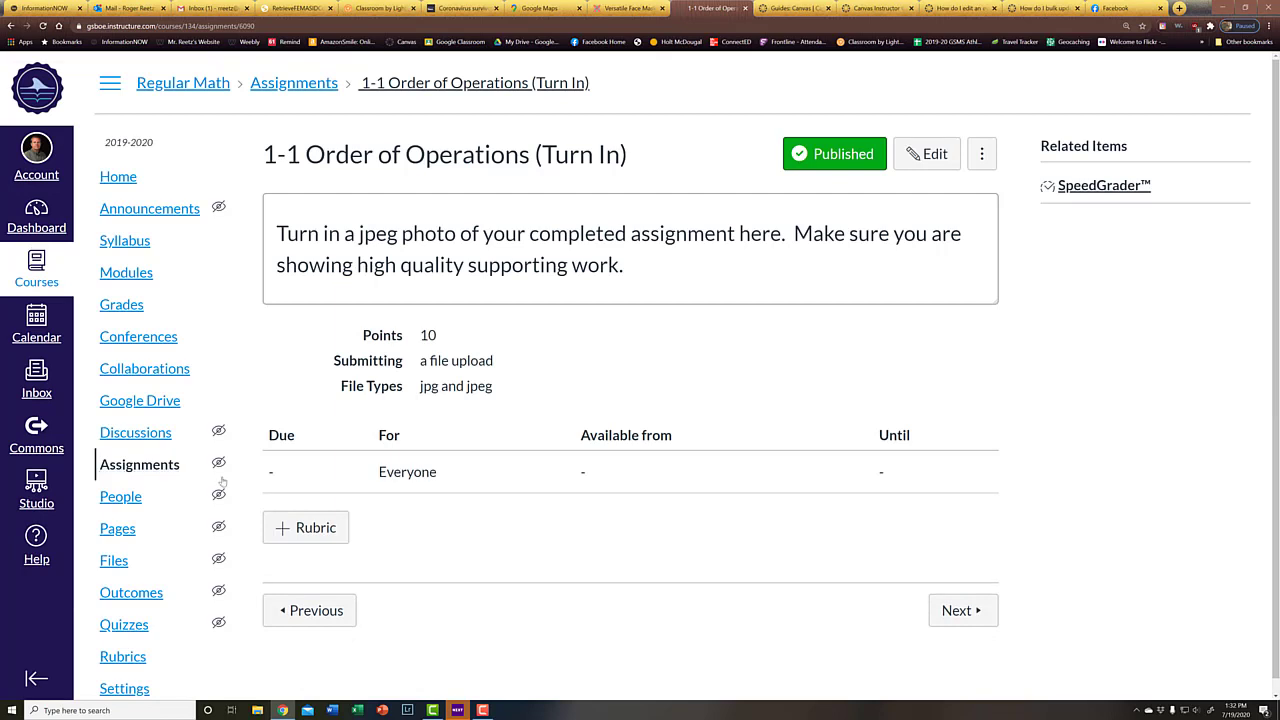
# Step: Return to the course's assignment list and open Edit Assignment Dates for all assignments
pyautogui.click(154, 466)
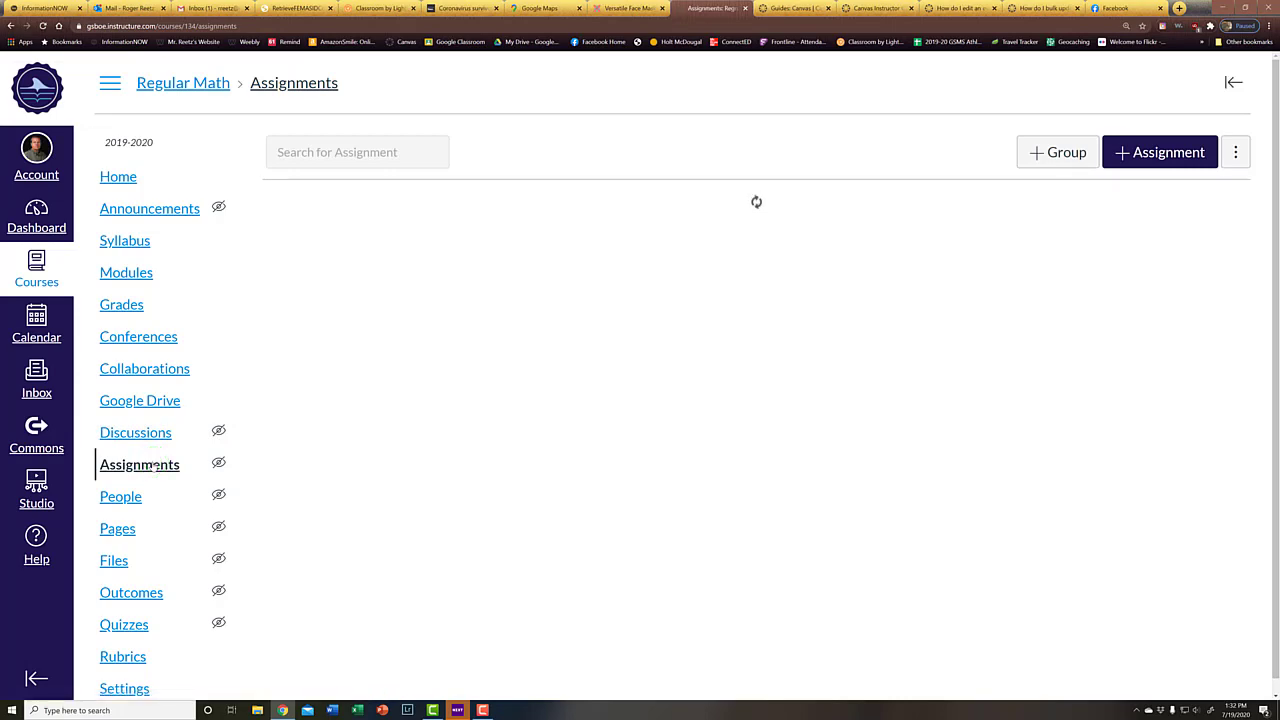
pyautogui.scroll(-3, 650, 460)
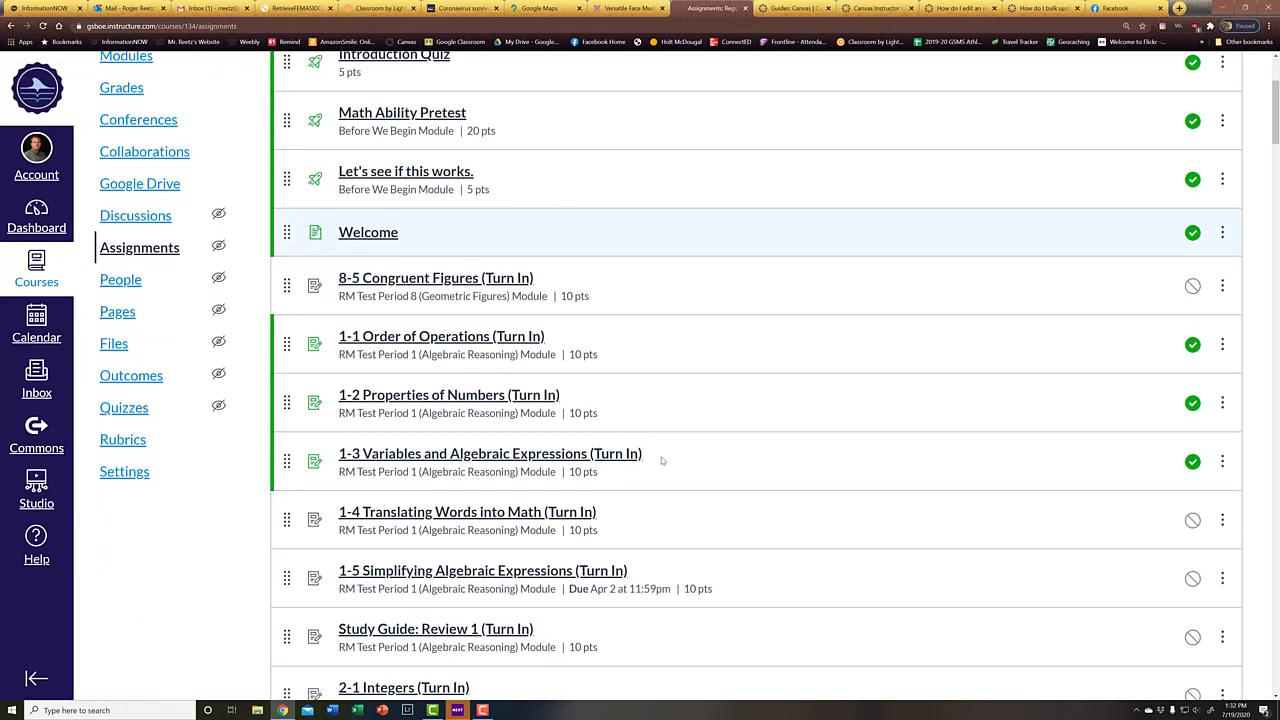
pyautogui.scroll(3, 956, 358)
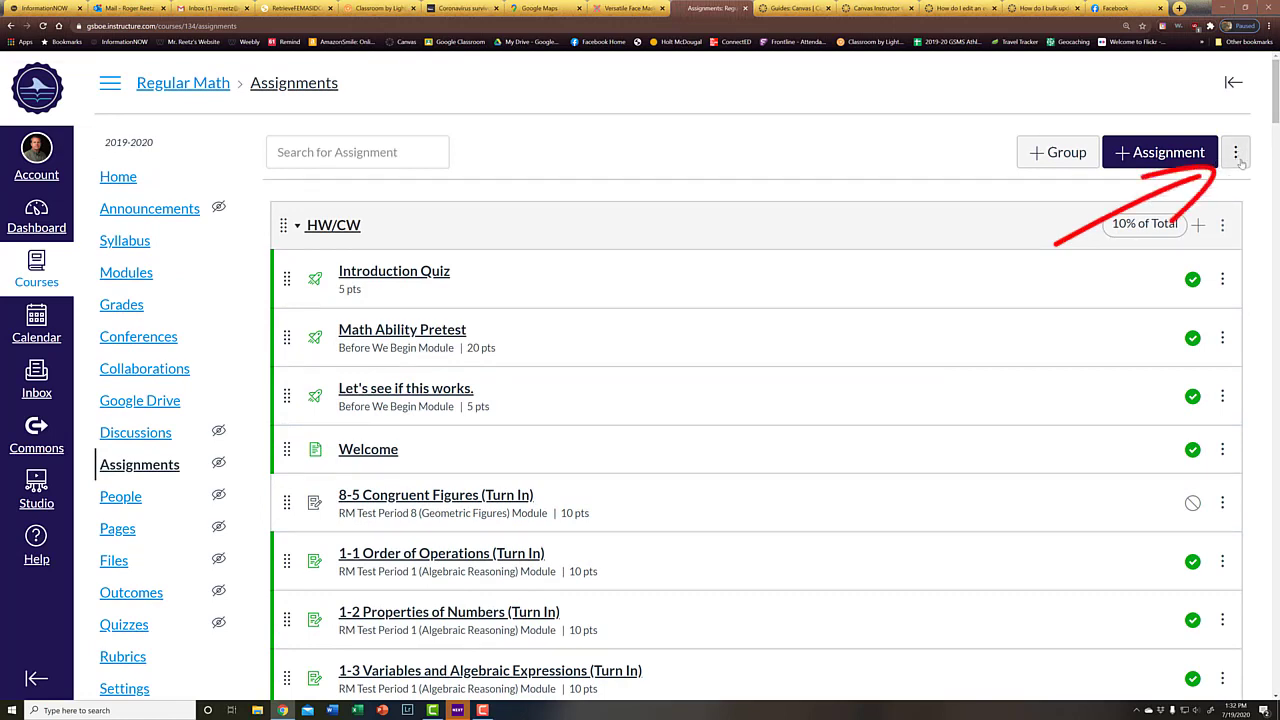
pyautogui.click(1237, 155)
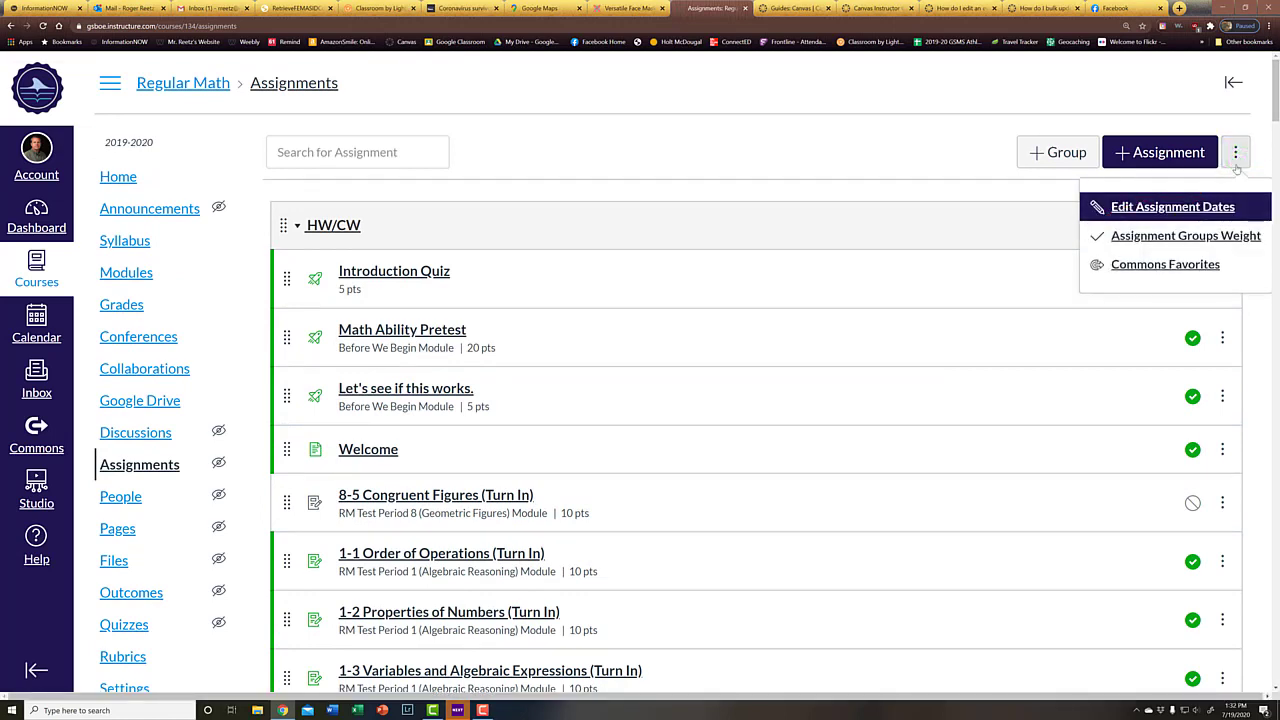
pyautogui.click(1172, 210)
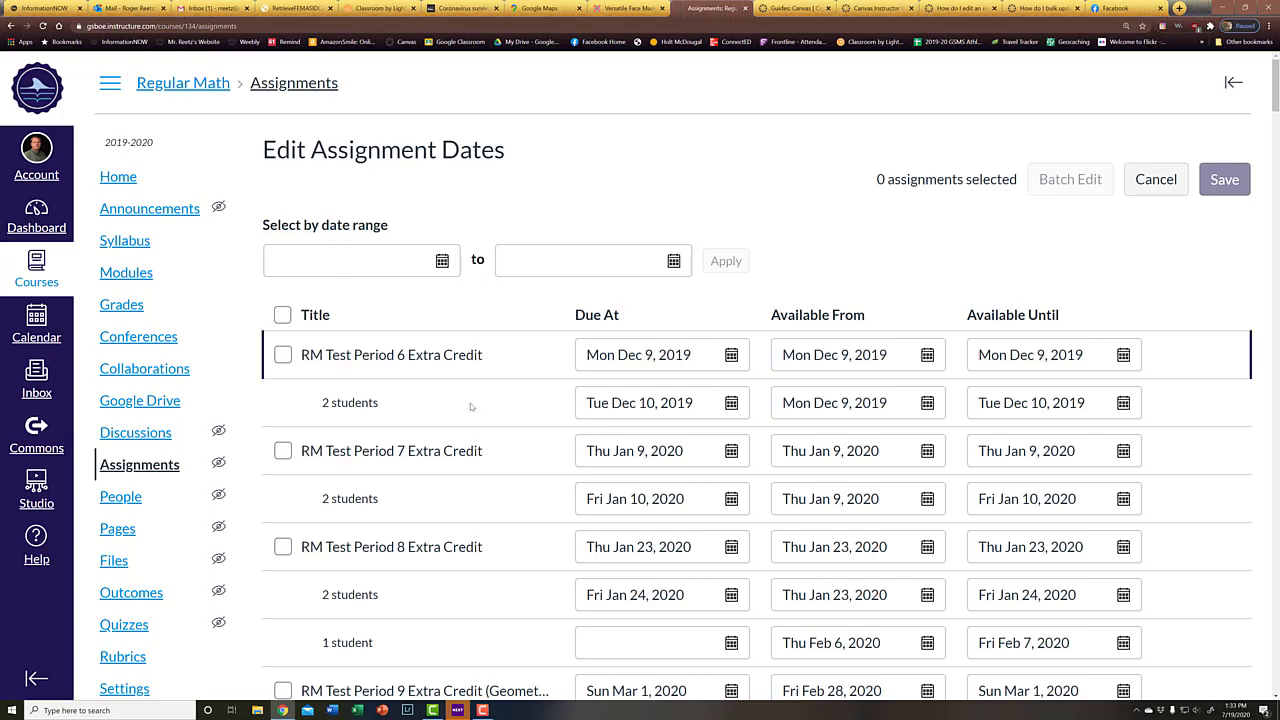
# Step: Examine the order of the assignments and their due and availability dates in the bulk date list
pyautogui.scroll(-4, 517, 420)
pyautogui.scroll(-1, 519, 418)
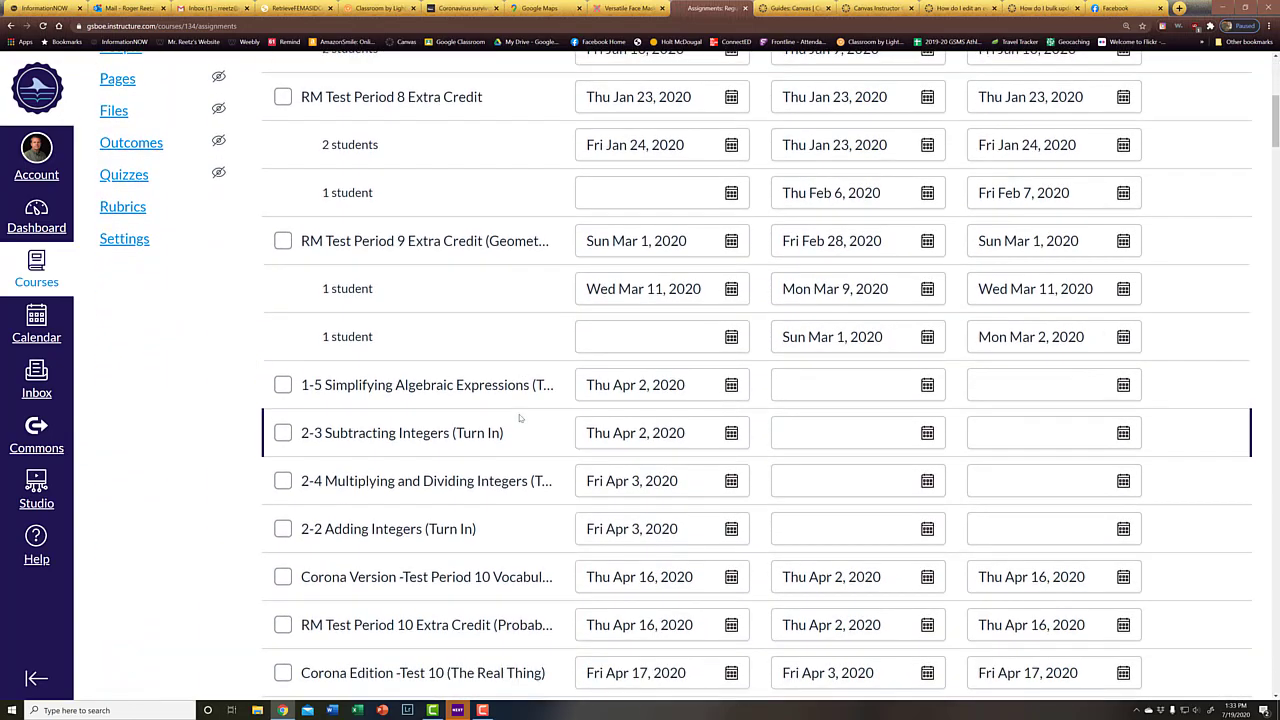
pyautogui.scroll(-7, 519, 418)
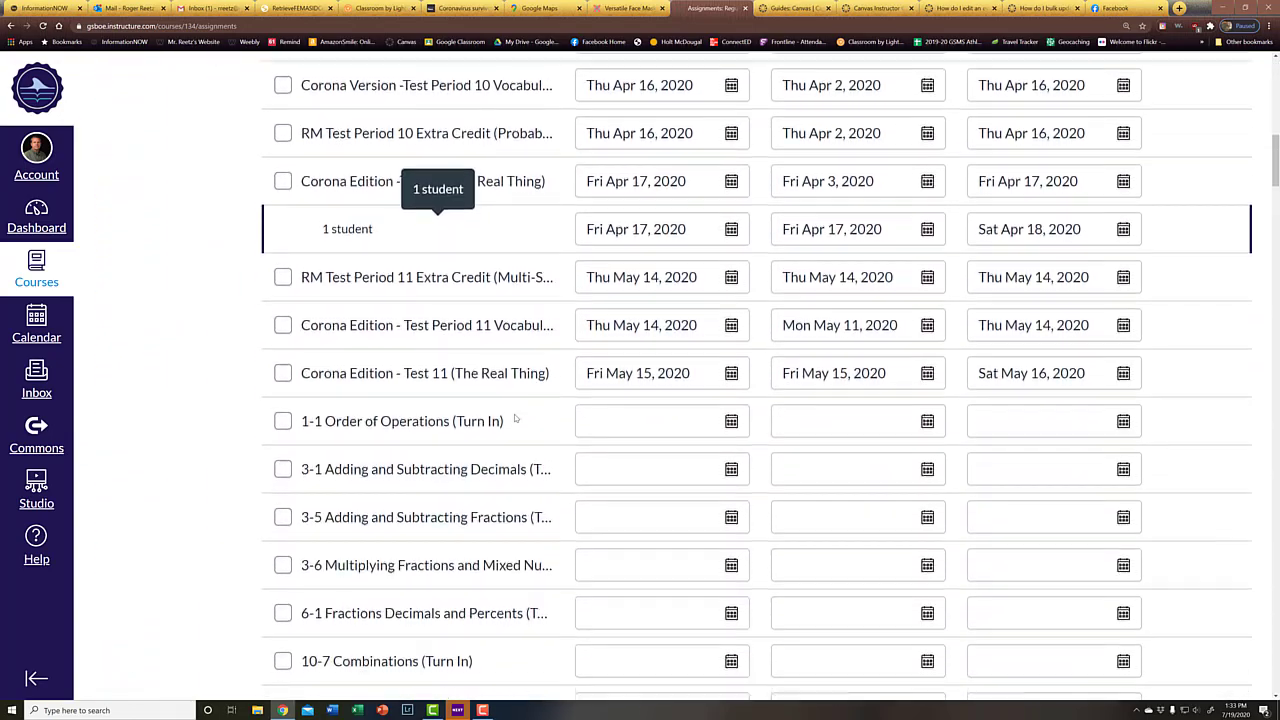
pyautogui.scroll(8, 515, 413)
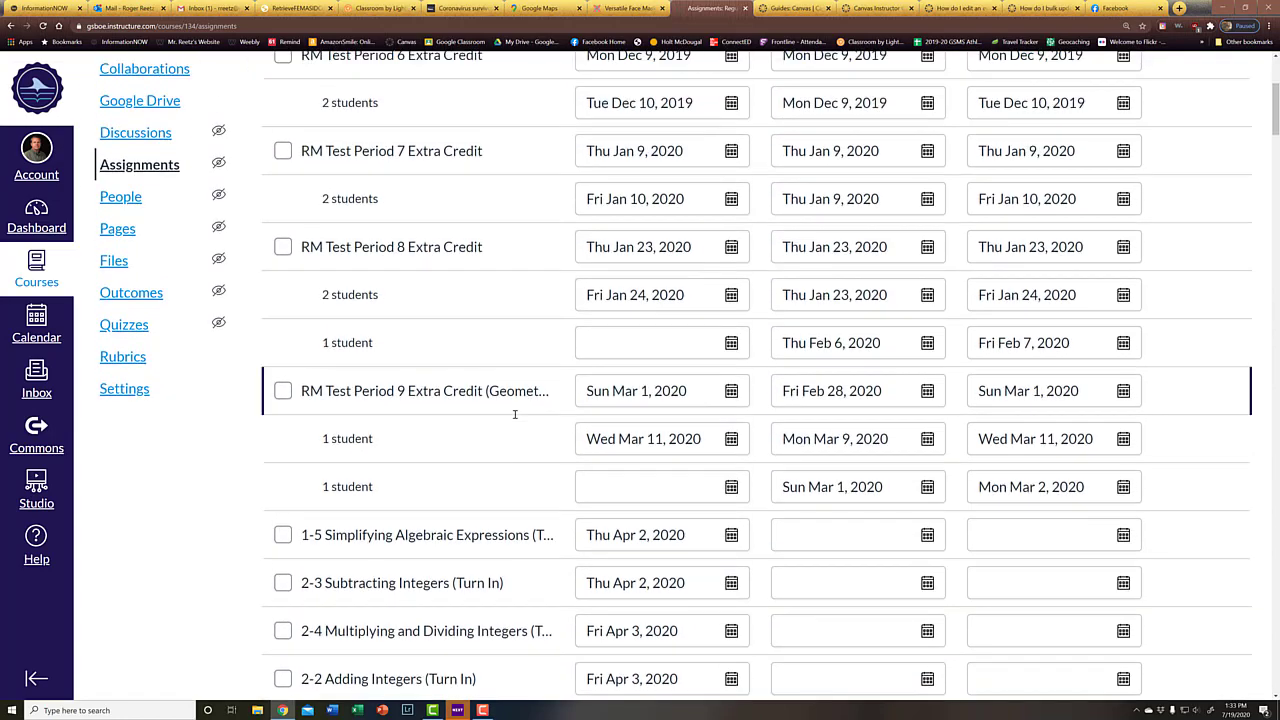
pyautogui.scroll(3, 515, 413)
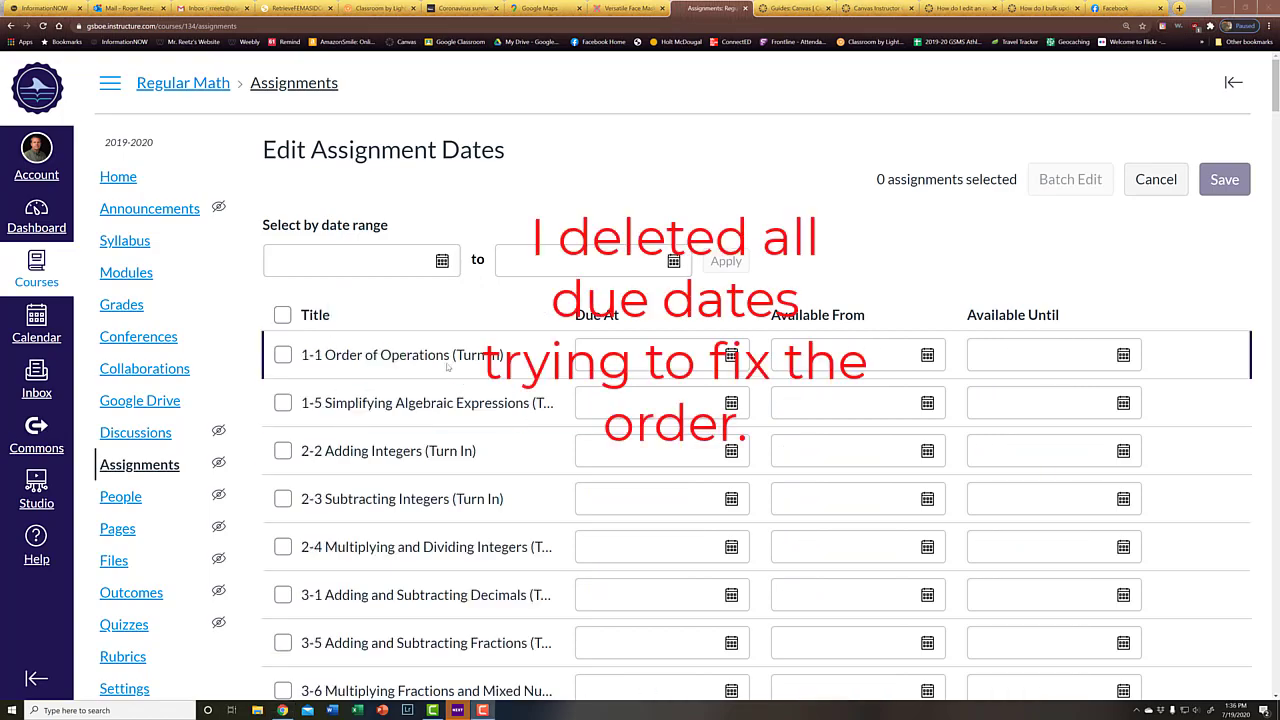
pyautogui.scroll(-7, 447, 367)
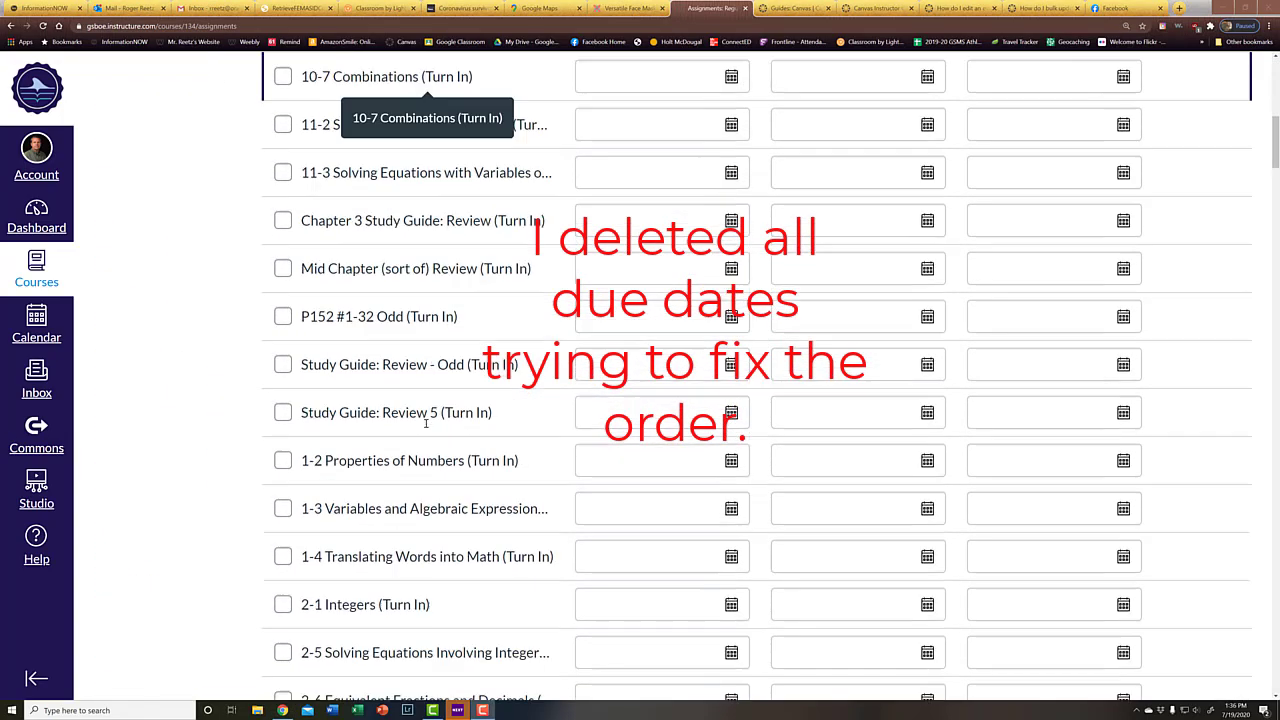
pyautogui.scroll(8, 426, 423)
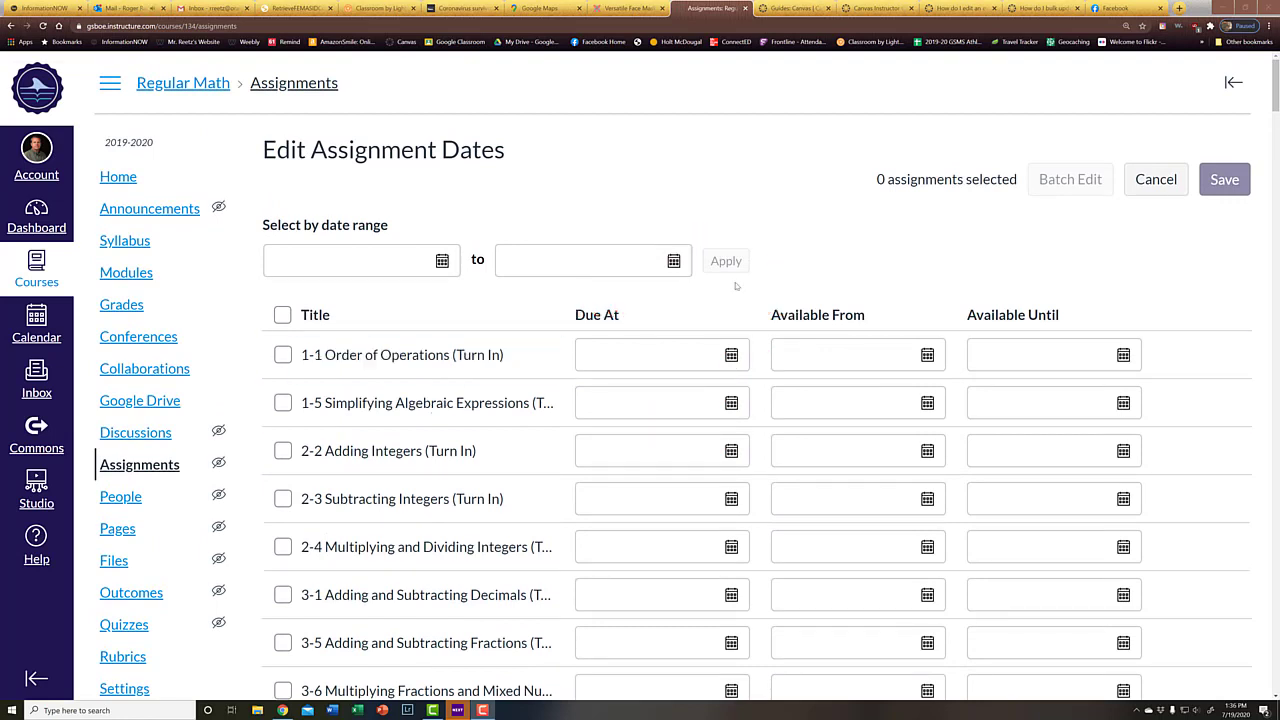
# Step: Set the due dates of 1-1 Order of Operations to Jul 20, 2020 and 1-2 Properties of Numbers to Jul 21, 2020
pyautogui.click(731, 356)
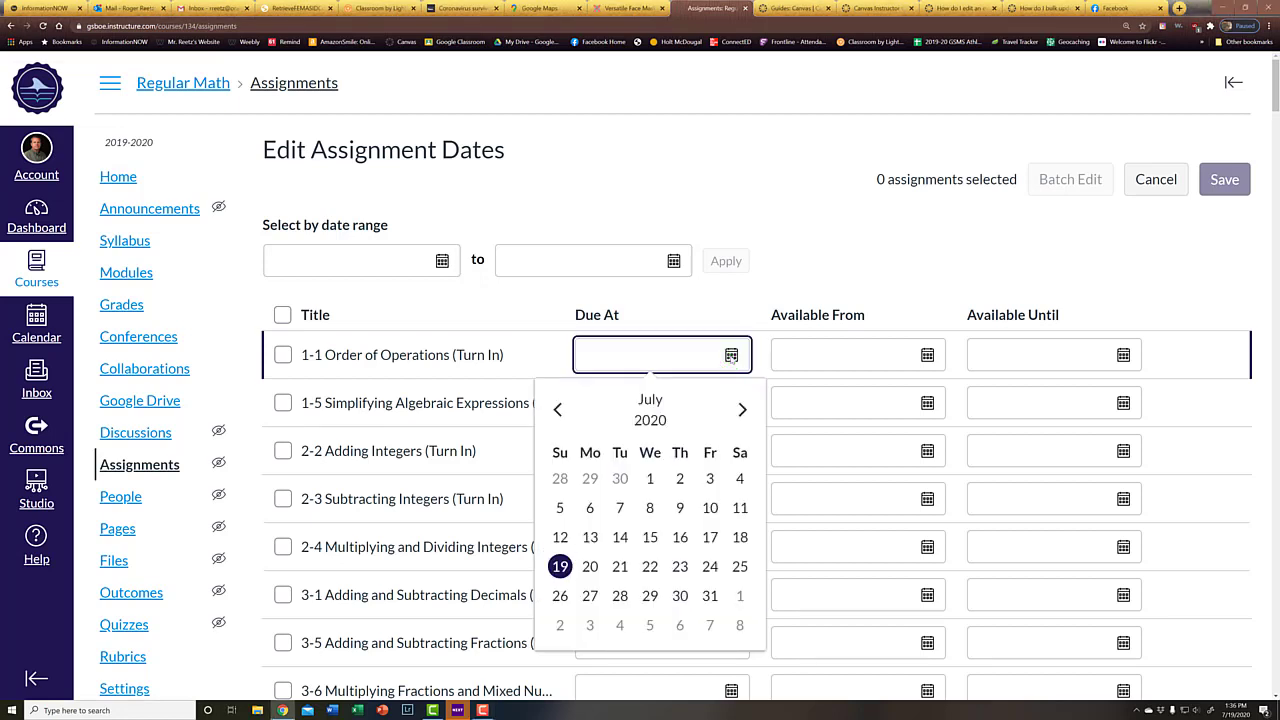
pyautogui.click(590, 567)
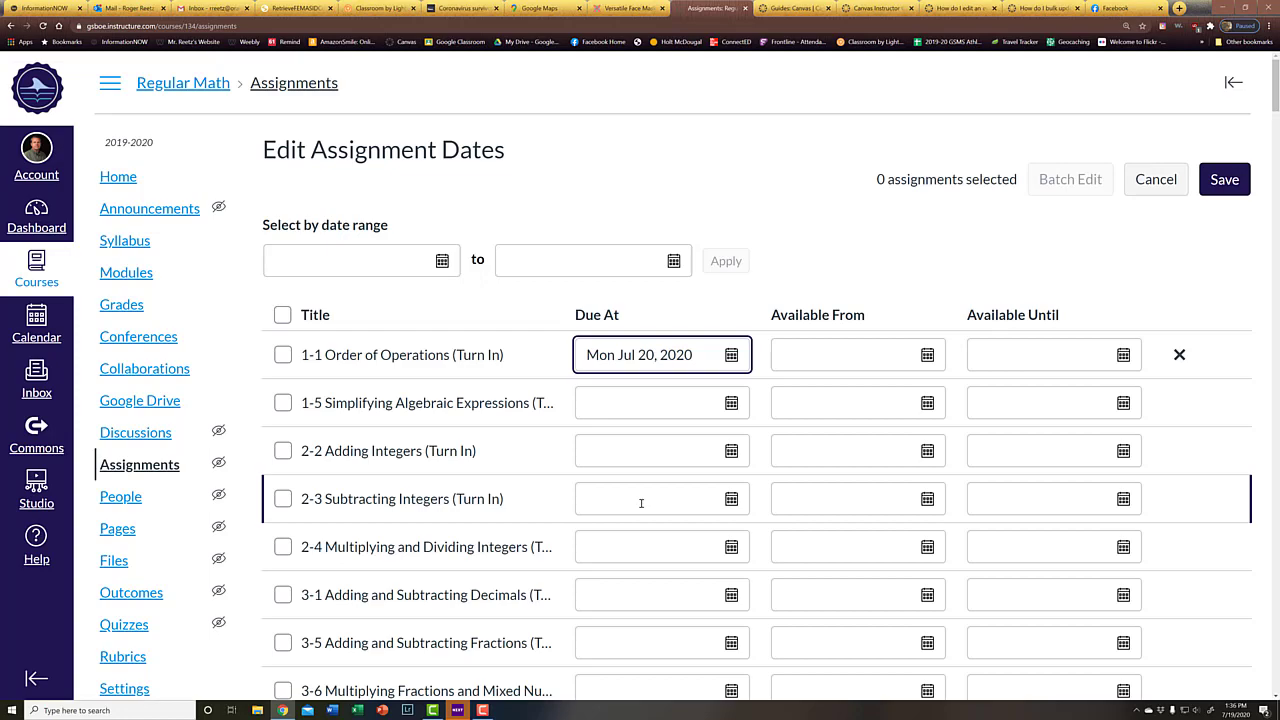
pyautogui.scroll(-1, 622, 487)
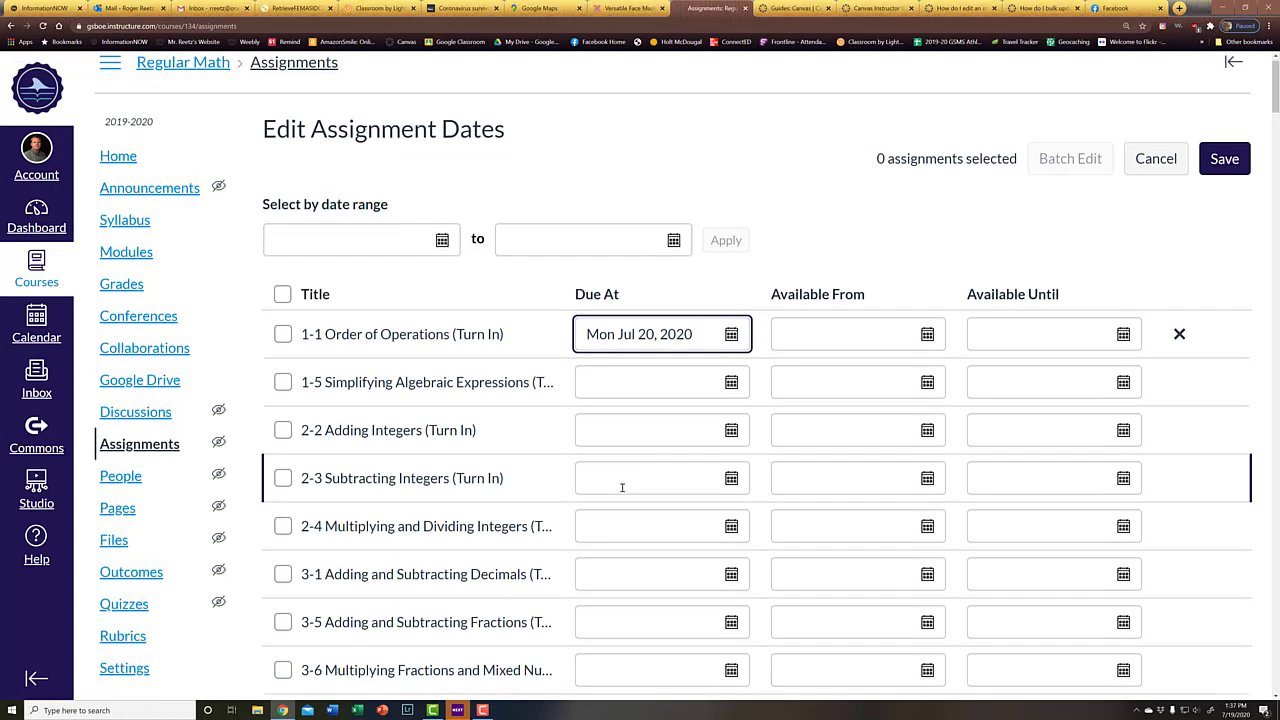
pyautogui.scroll(-7, 620, 487)
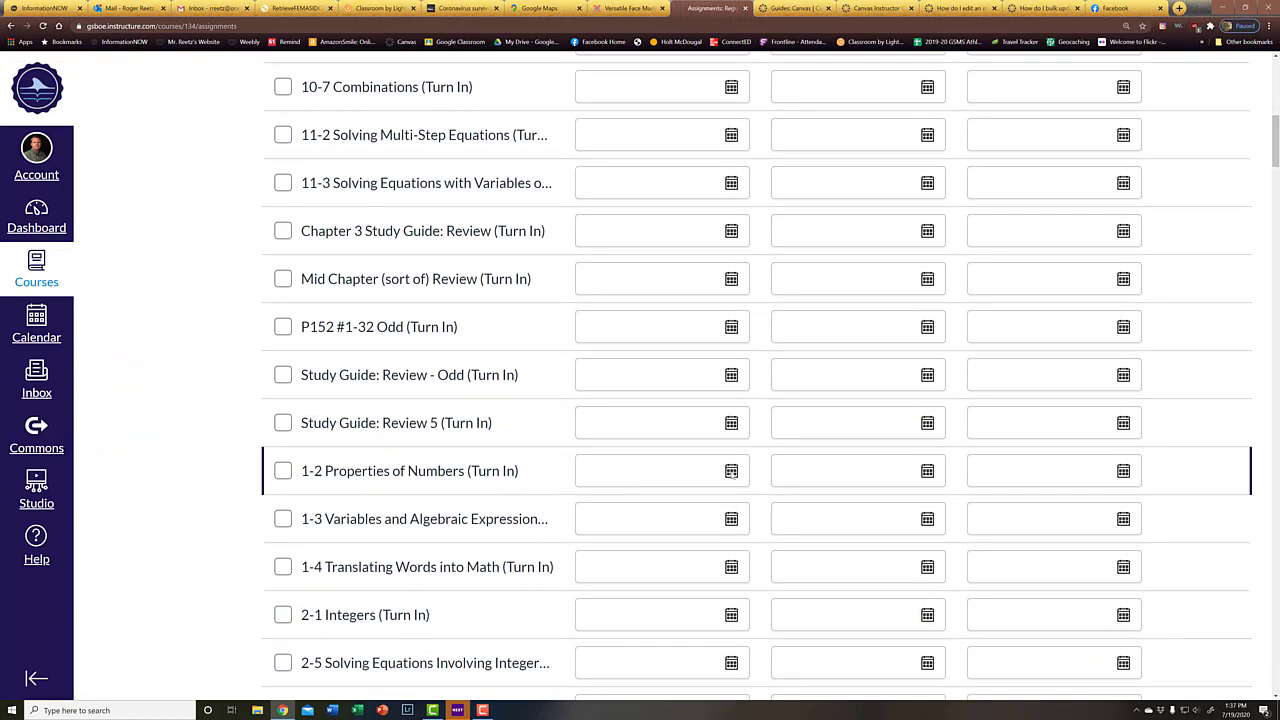
pyautogui.click(730, 470)
pyautogui.click(619, 362)
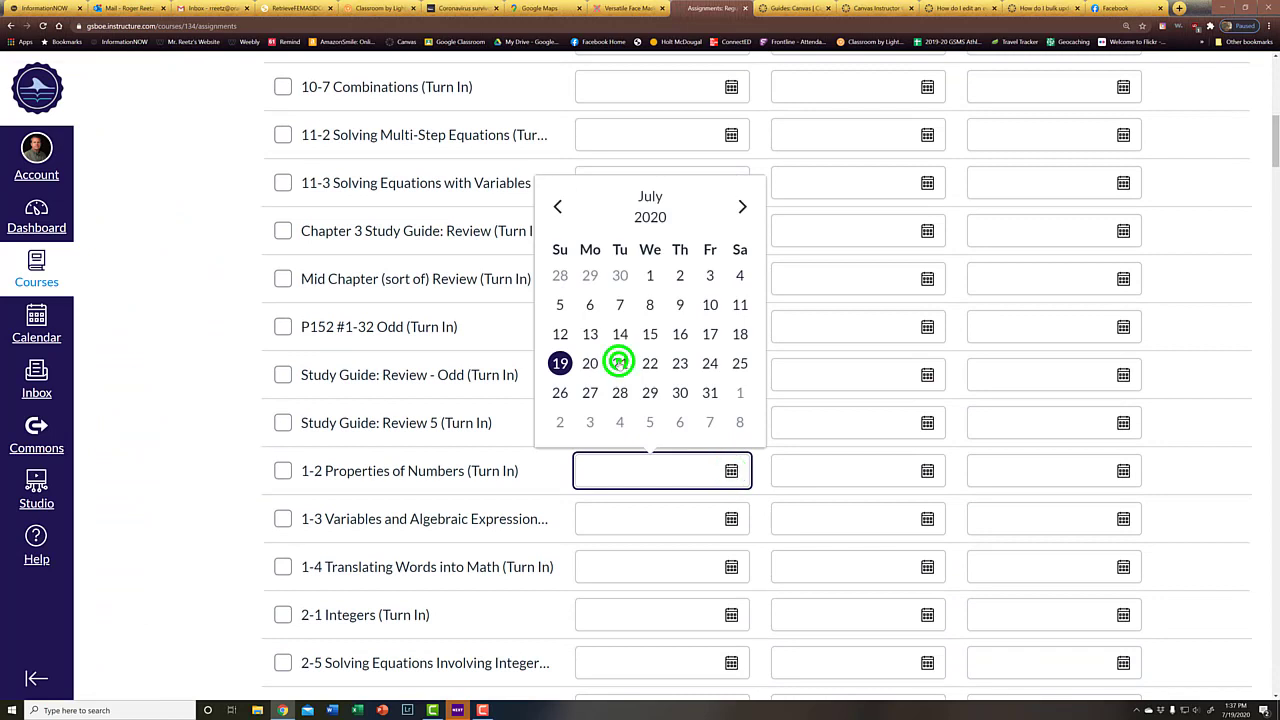
# Step: Set the due date of 1-3 Variables and Algebraic Expressions to Jul 22, 2020, and save the assignment dates
pyautogui.click(732, 520)
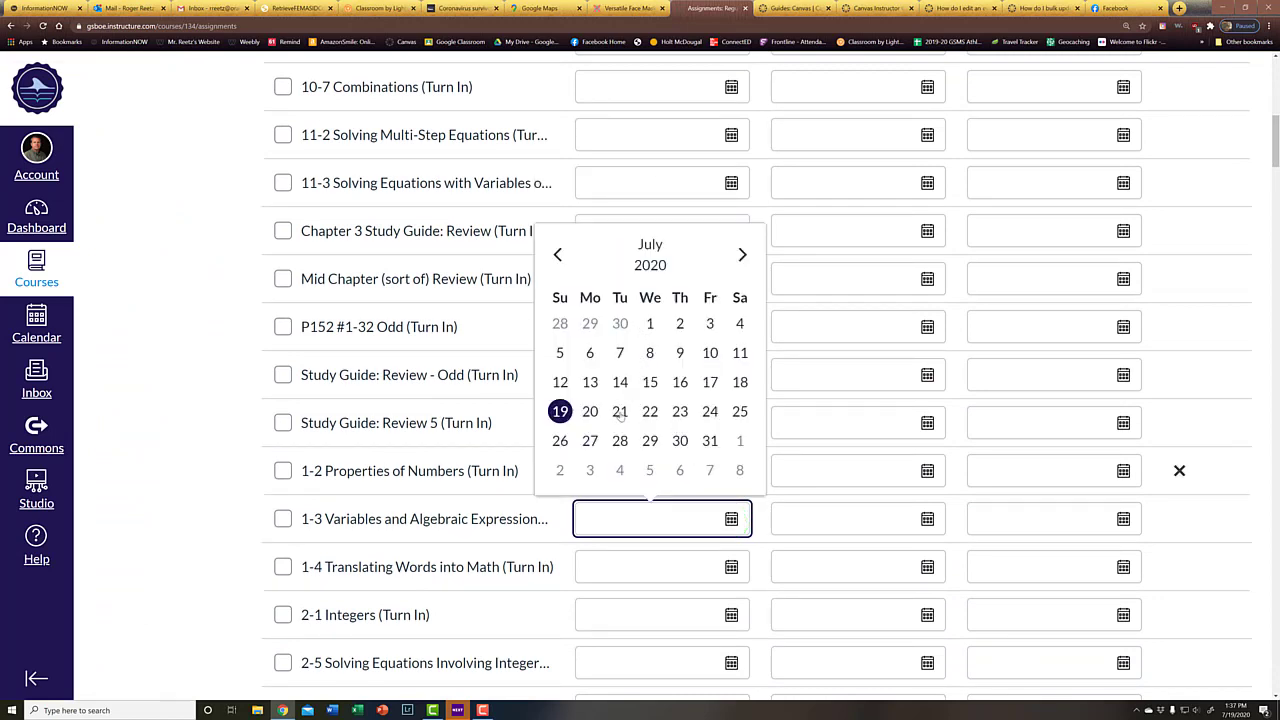
pyautogui.click(650, 412)
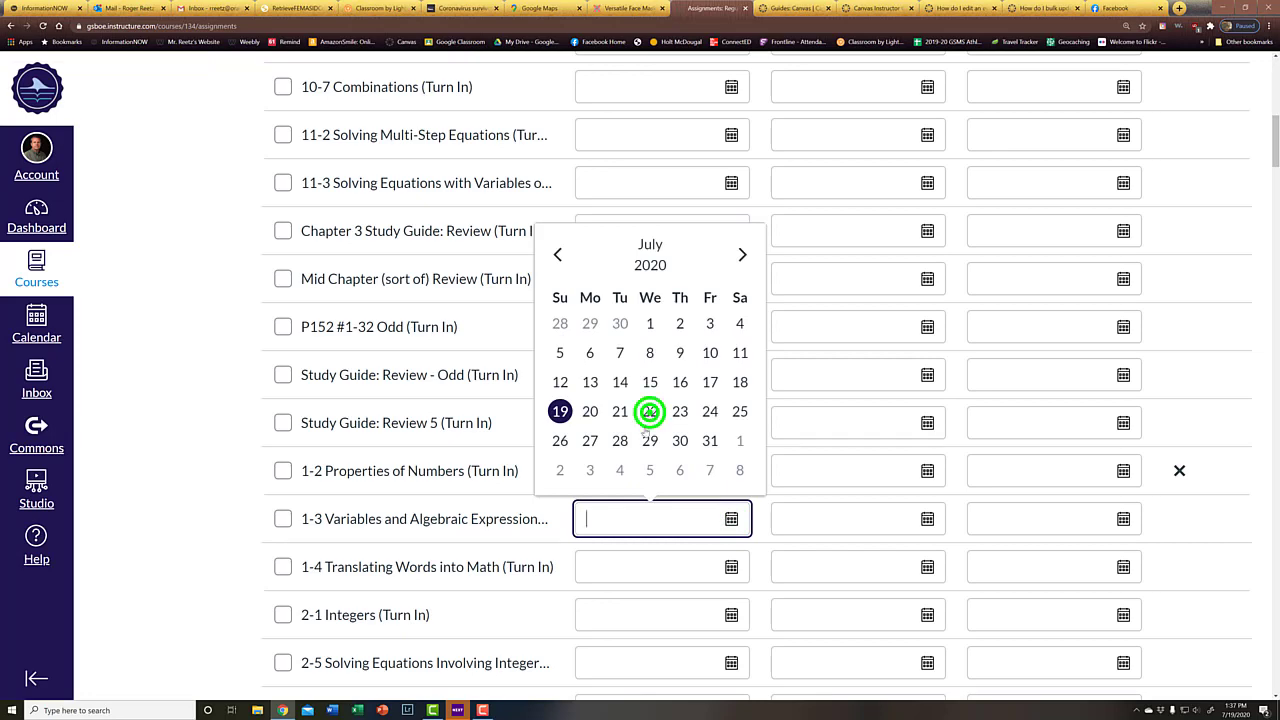
pyautogui.scroll(10, 1206, 389)
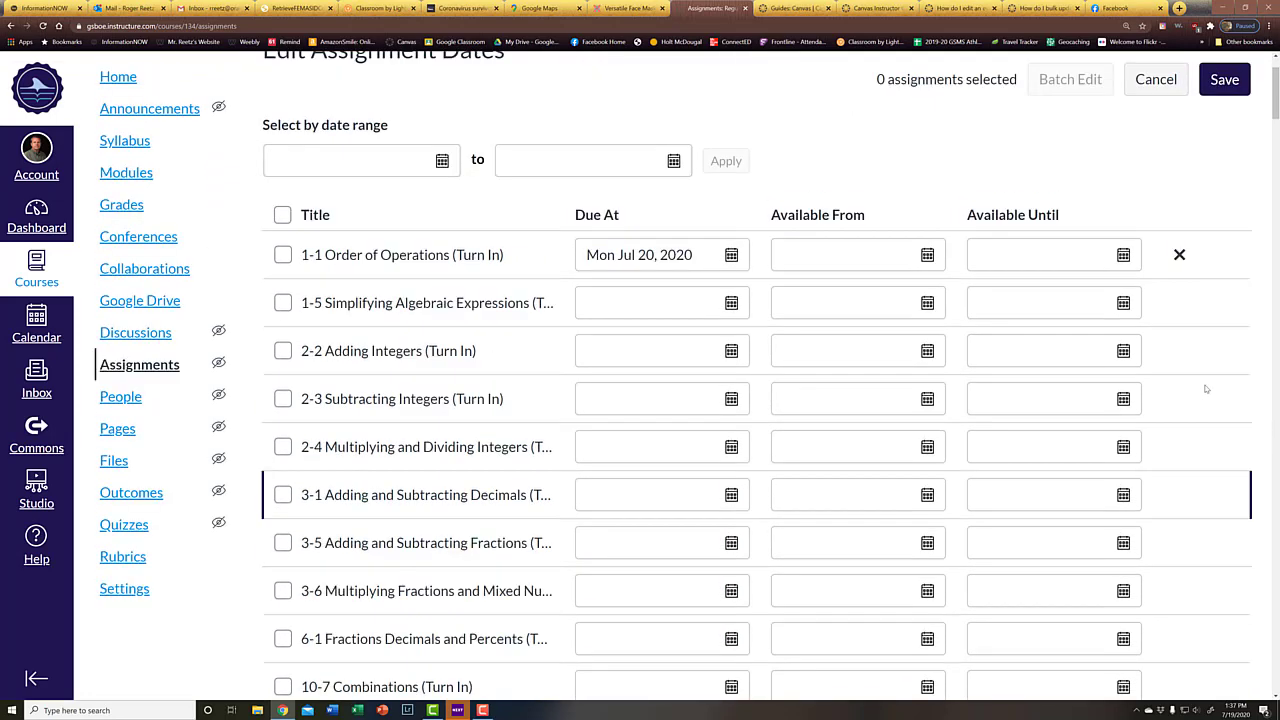
pyautogui.click(1222, 178)
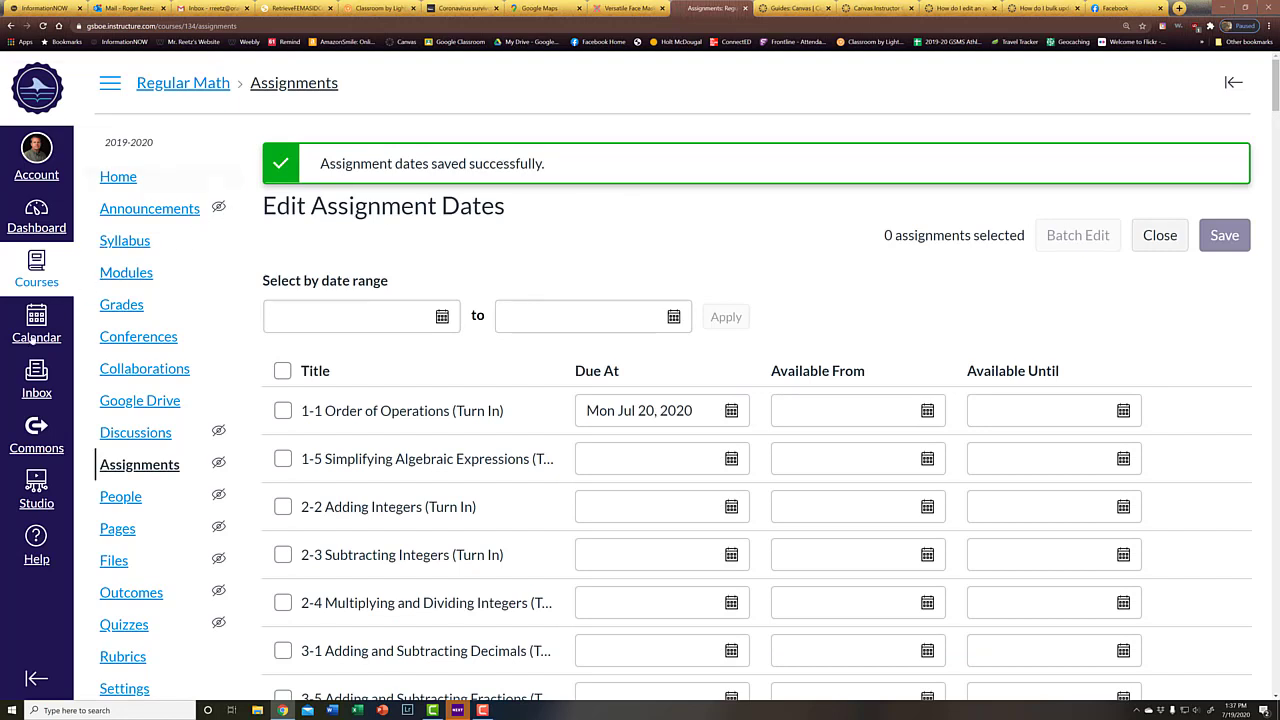
# Step: In the calendar, move 1-3 Variables and Algebraic Expressions to July 23, and return it to July 22
pyautogui.click(37, 322)
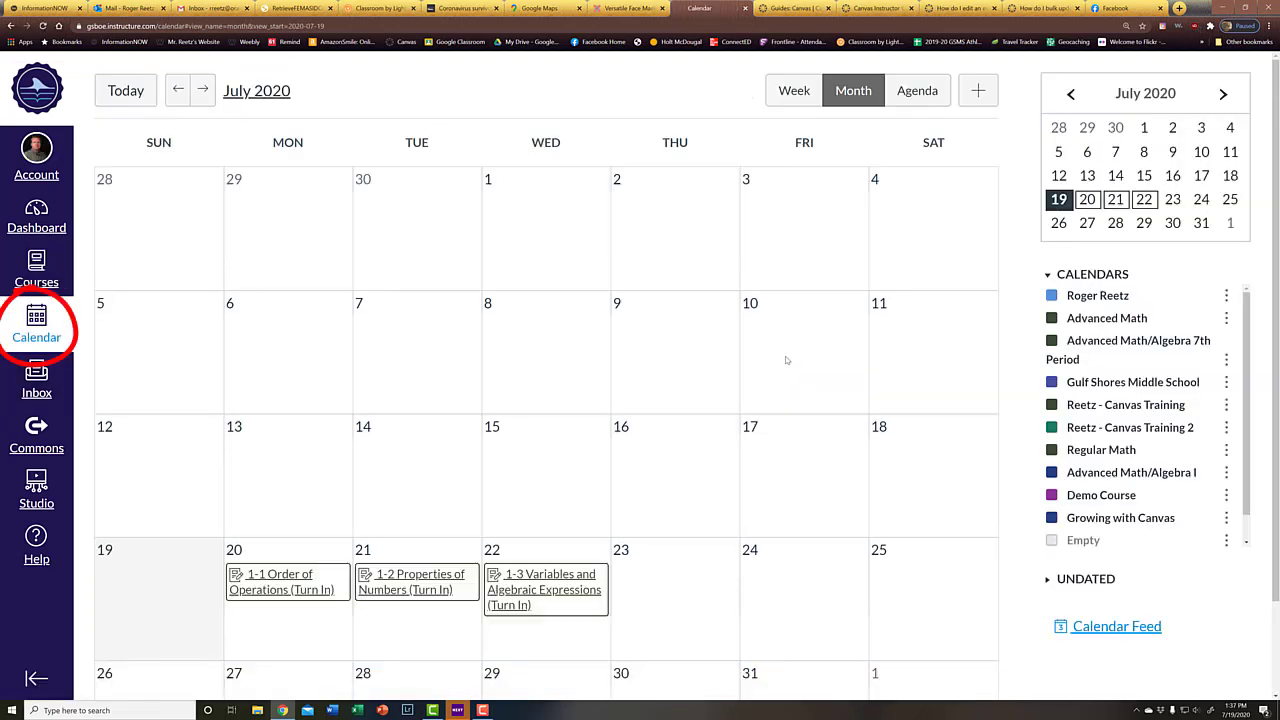
pyautogui.scroll(-2, 461, 416)
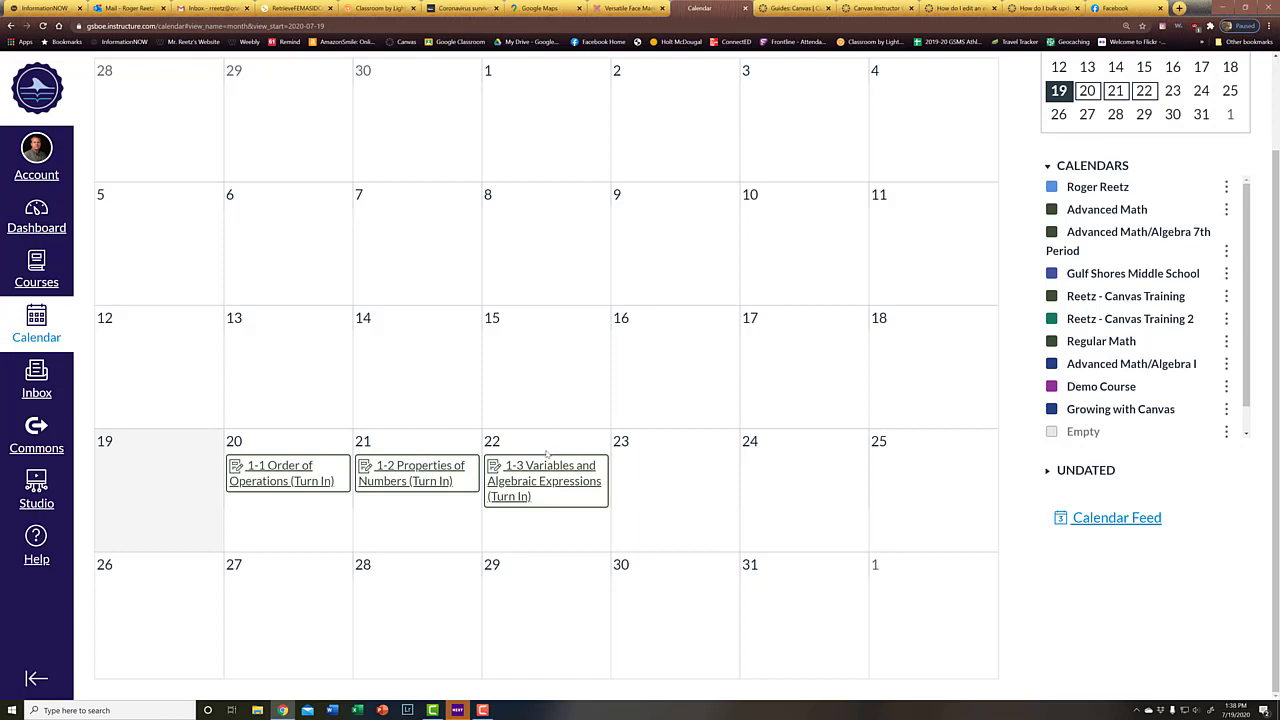
pyautogui.moveTo(540, 472); pyautogui.dragTo(668, 472)
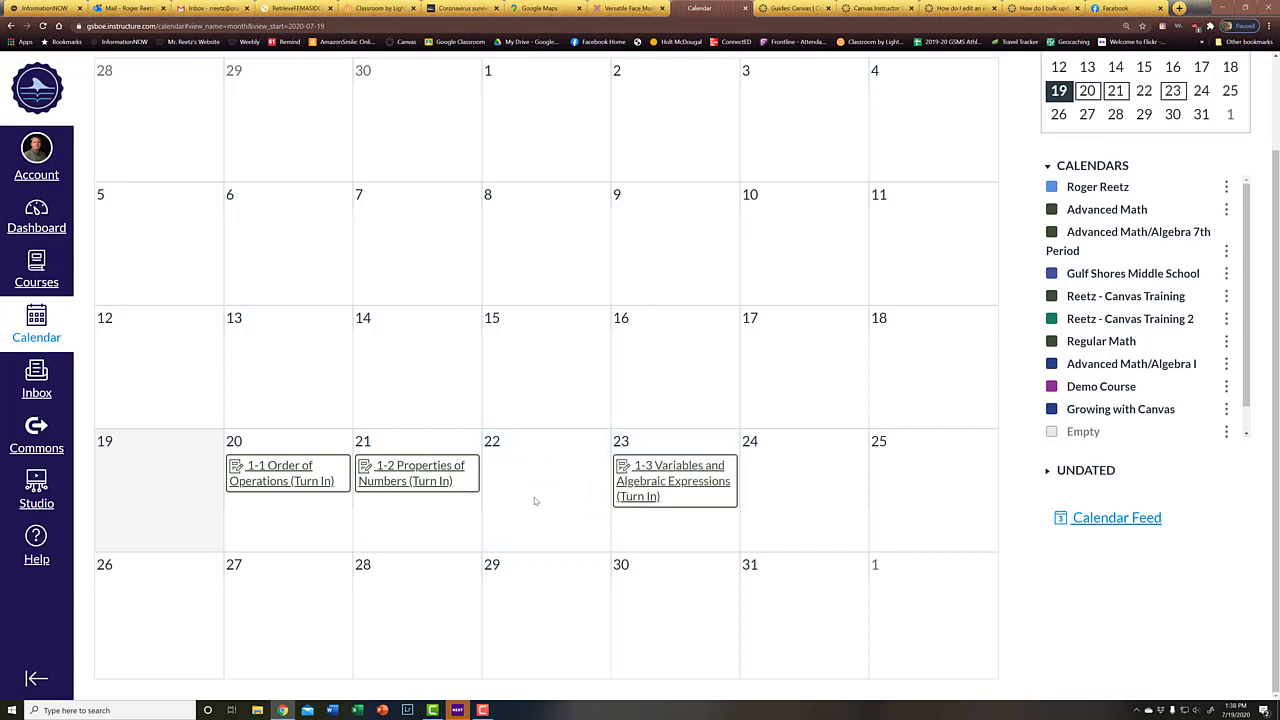
pyautogui.moveTo(711, 463); pyautogui.dragTo(571, 495)
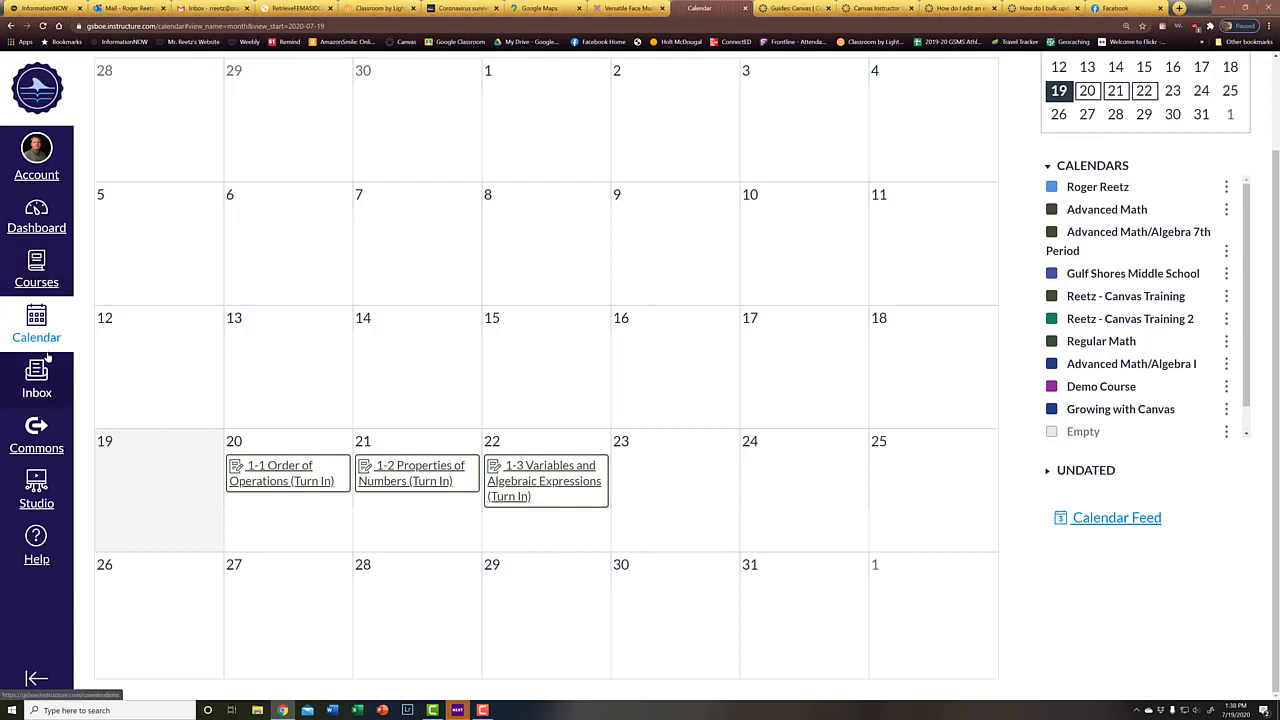
# Step: Return to the Regular Math assignment list and reopen Edit Assignment Dates
pyautogui.scroll(2, 135, 177)
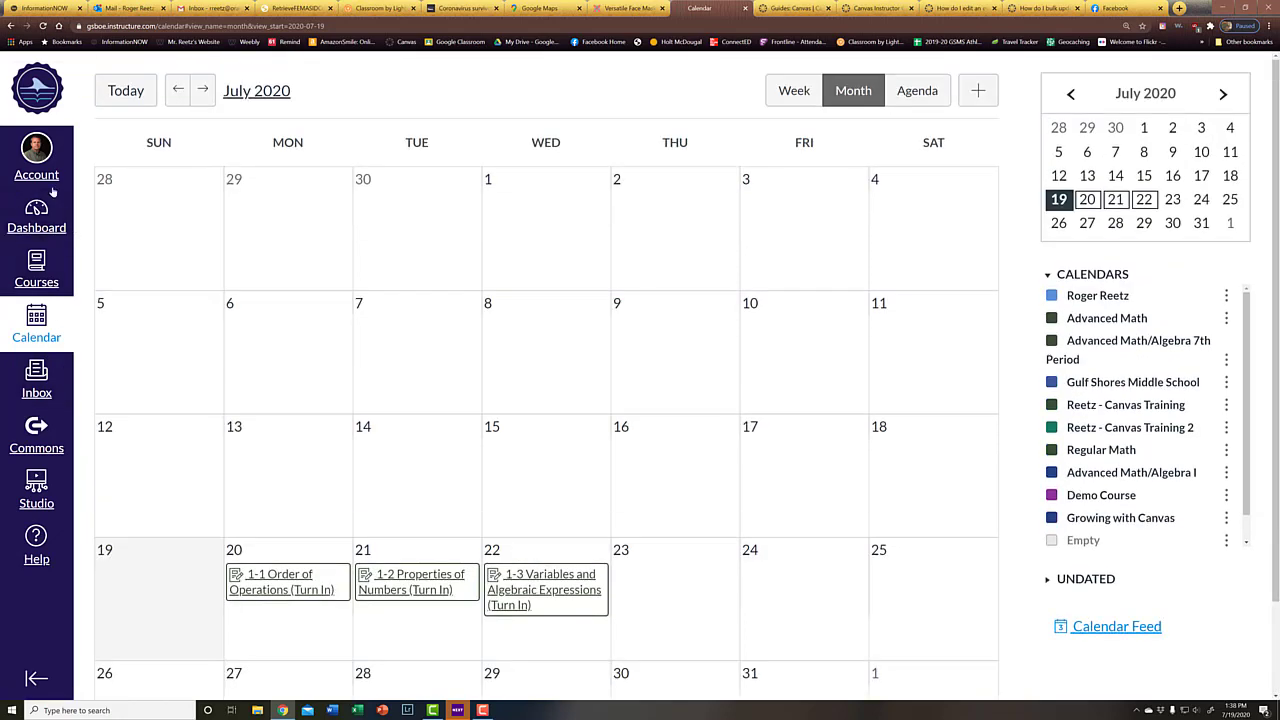
pyautogui.rightClick(10, 25)
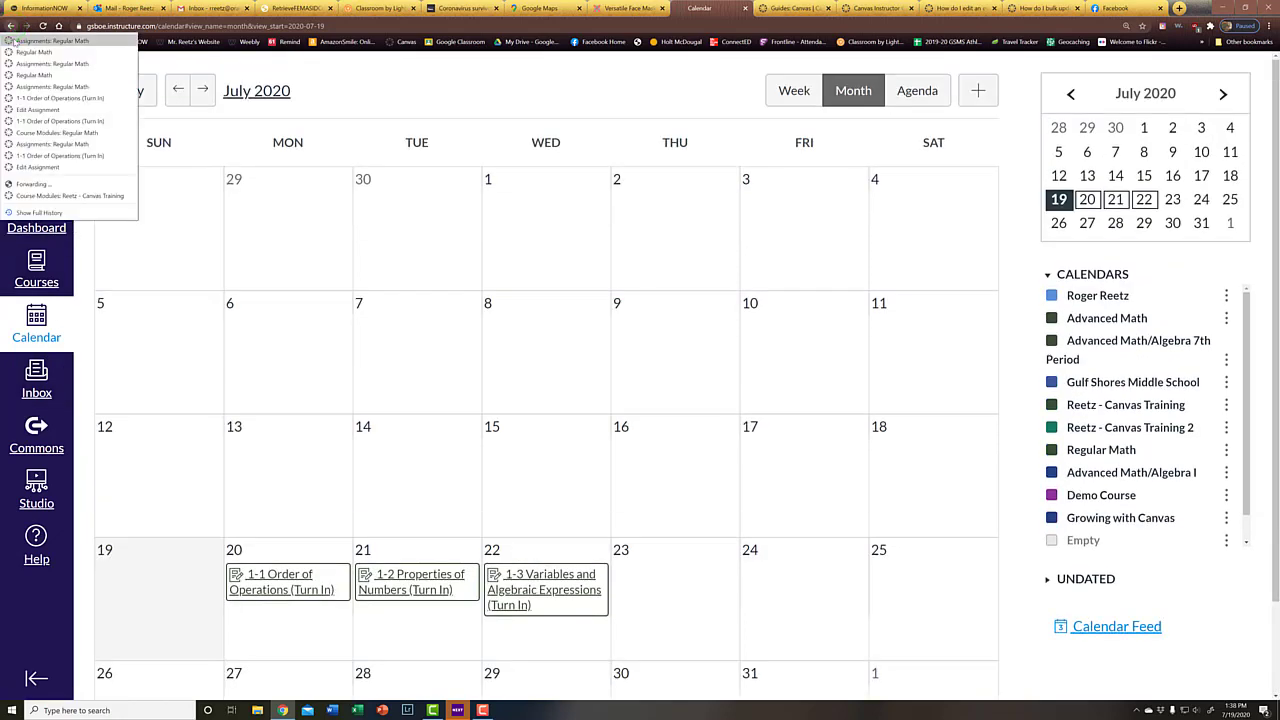
pyautogui.click(40, 41)
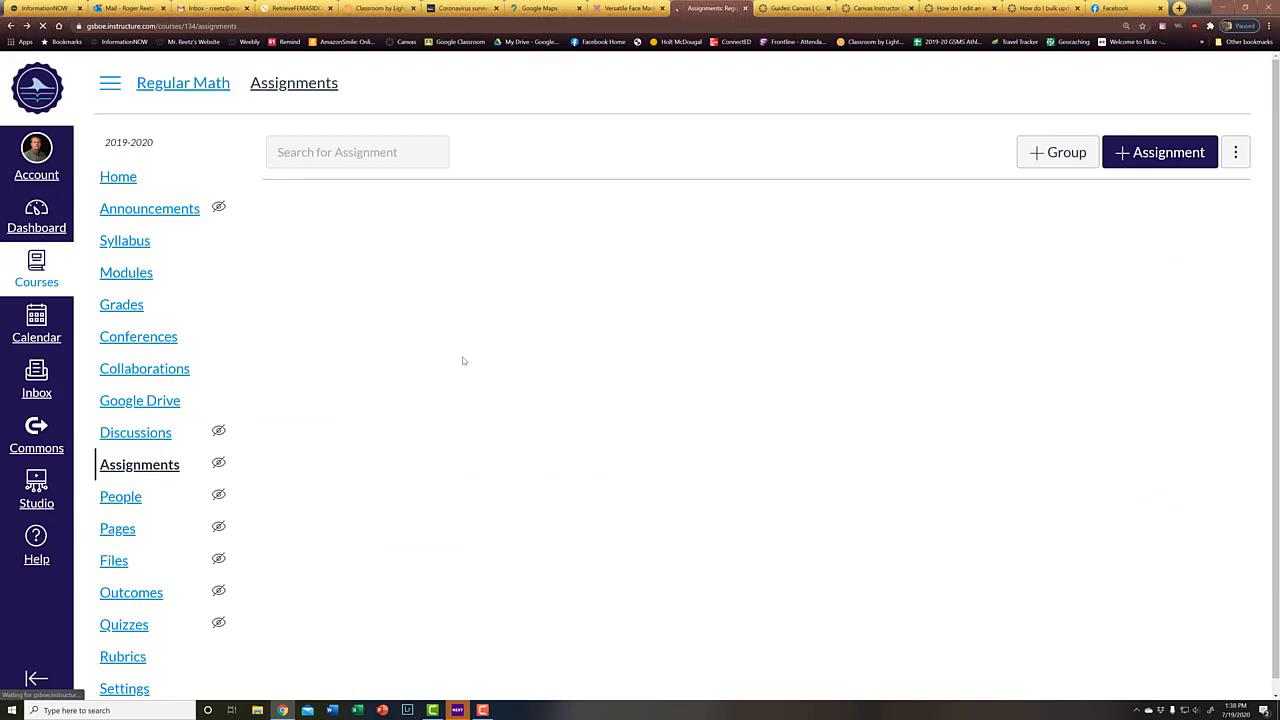
pyautogui.click(1236, 152)
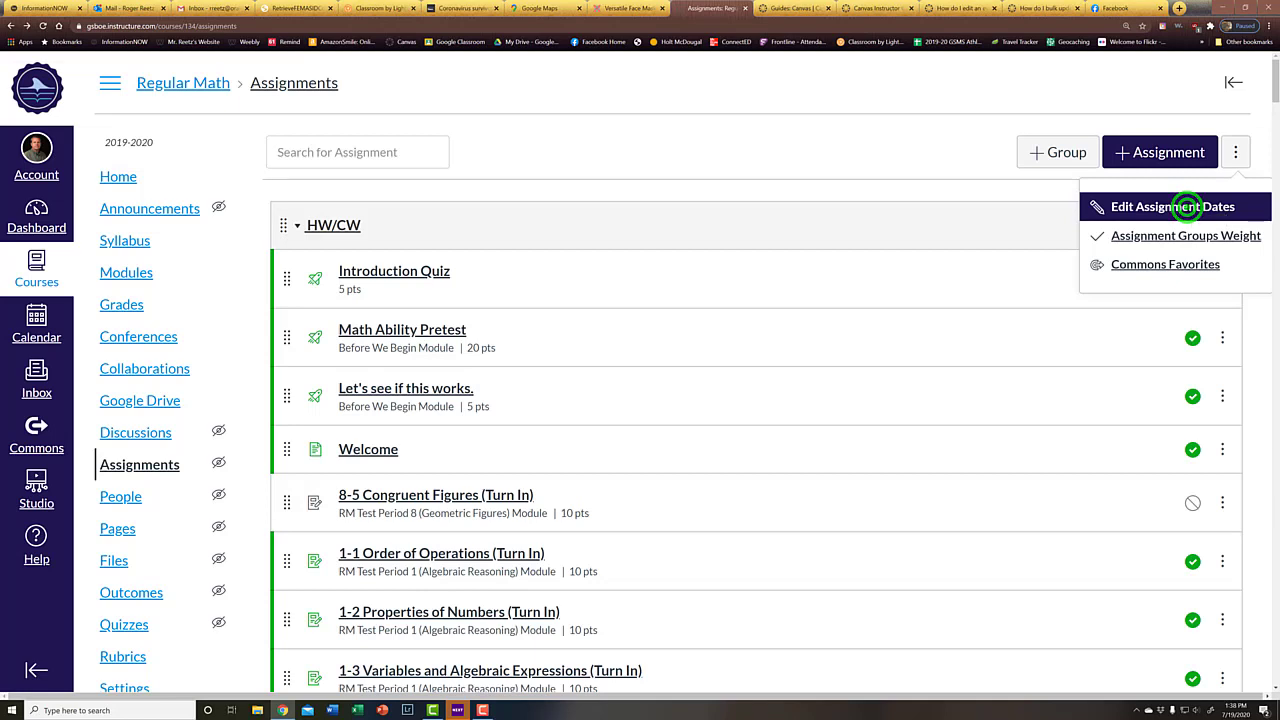
pyautogui.click(1187, 207)
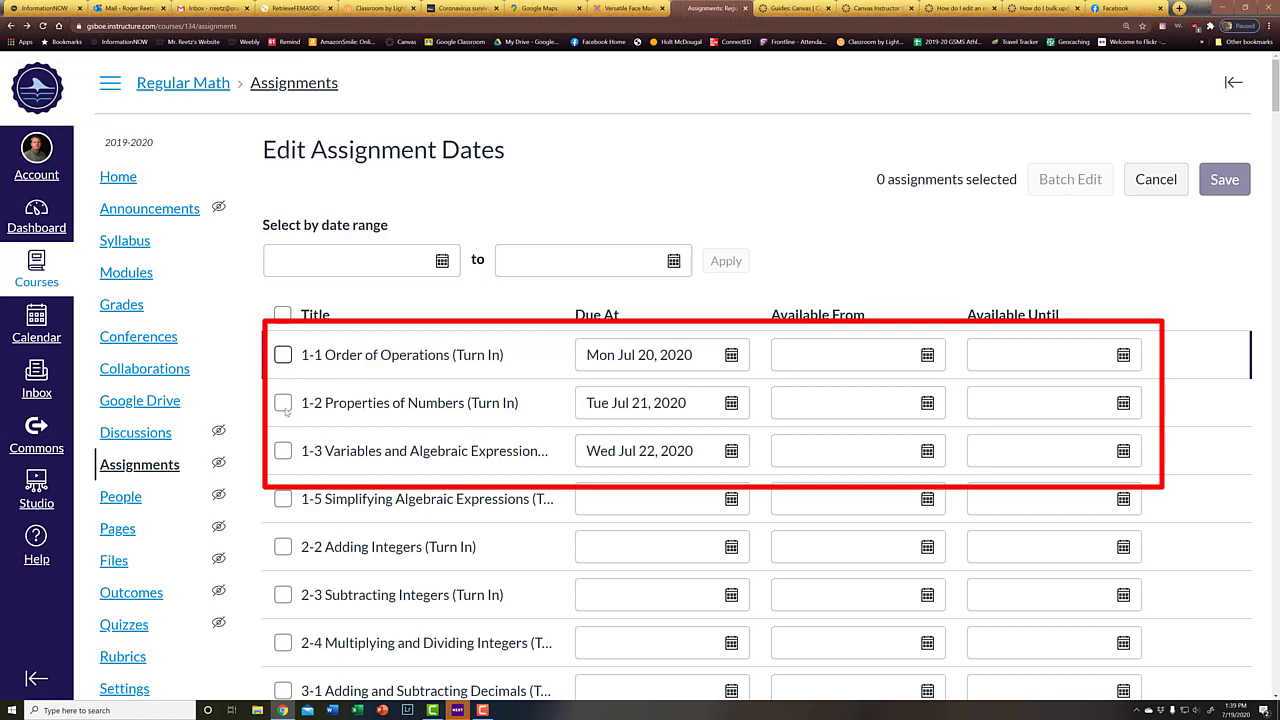
# Step: Batch edit assignments 1-1, 1-2 and 1-3 to shift their dates forward by 1 day
pyautogui.click(283, 355)
pyautogui.click(283, 403)
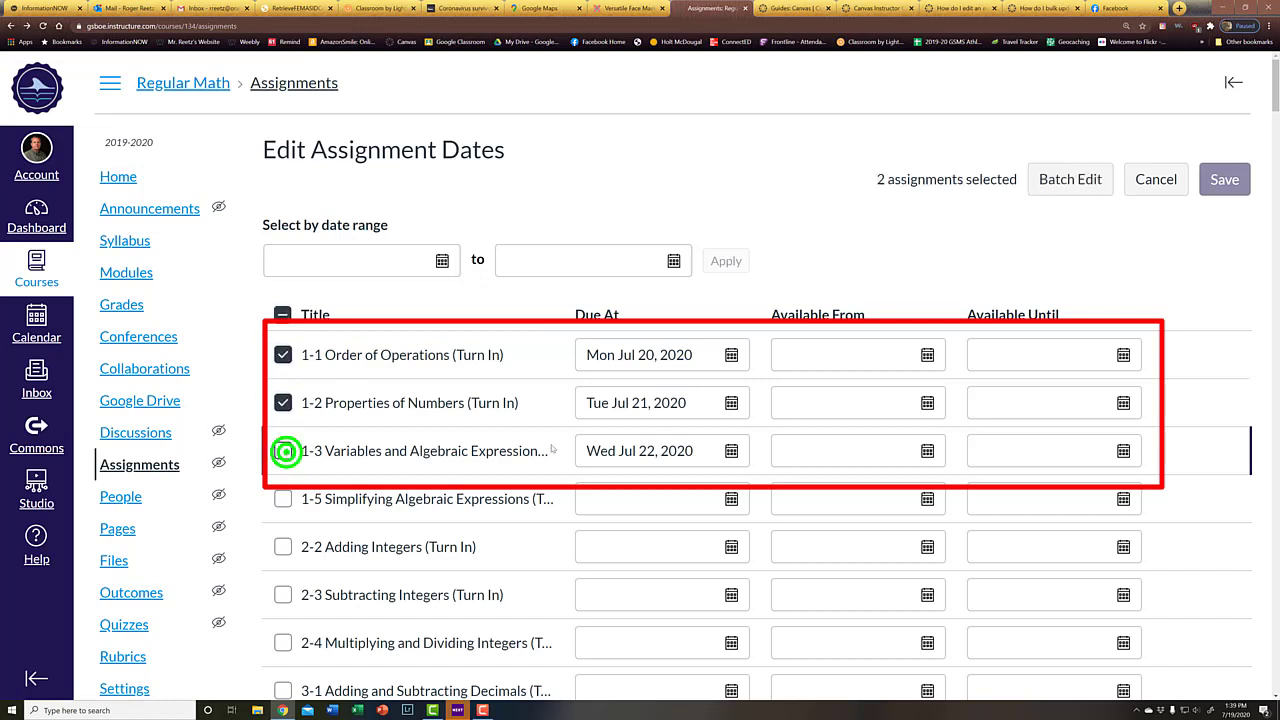
pyautogui.click(284, 451)
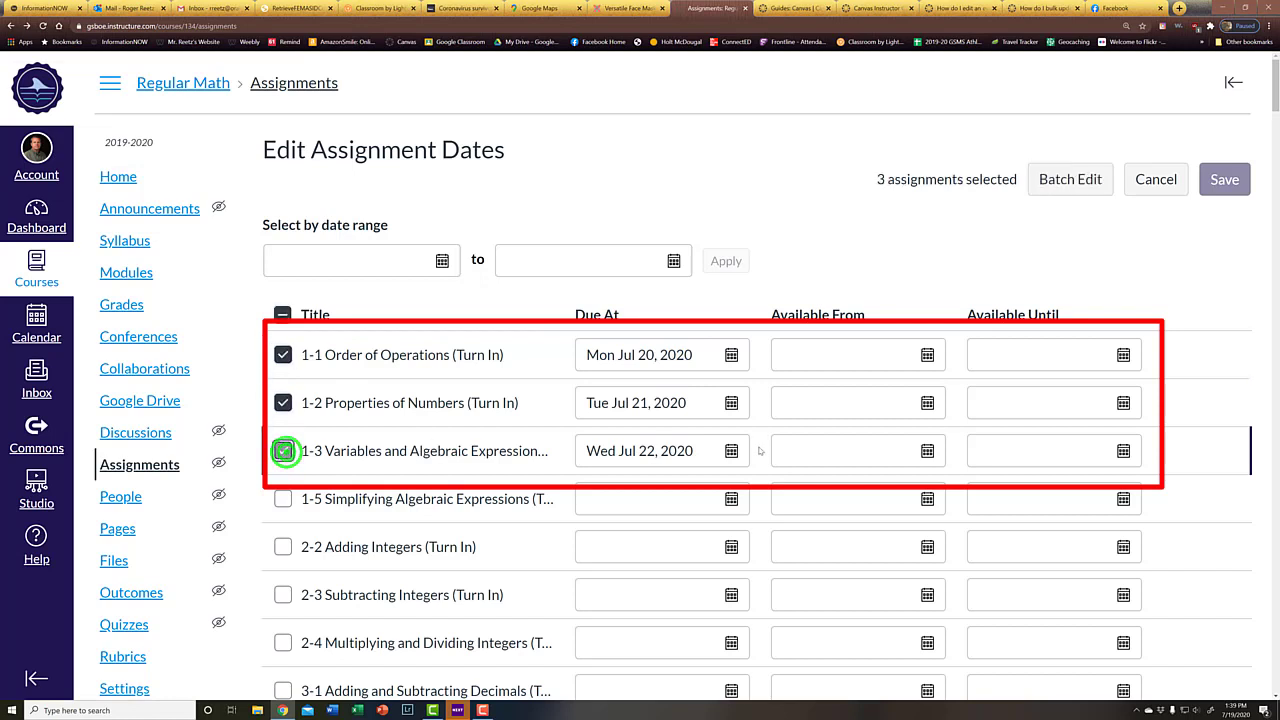
pyautogui.click(1076, 181)
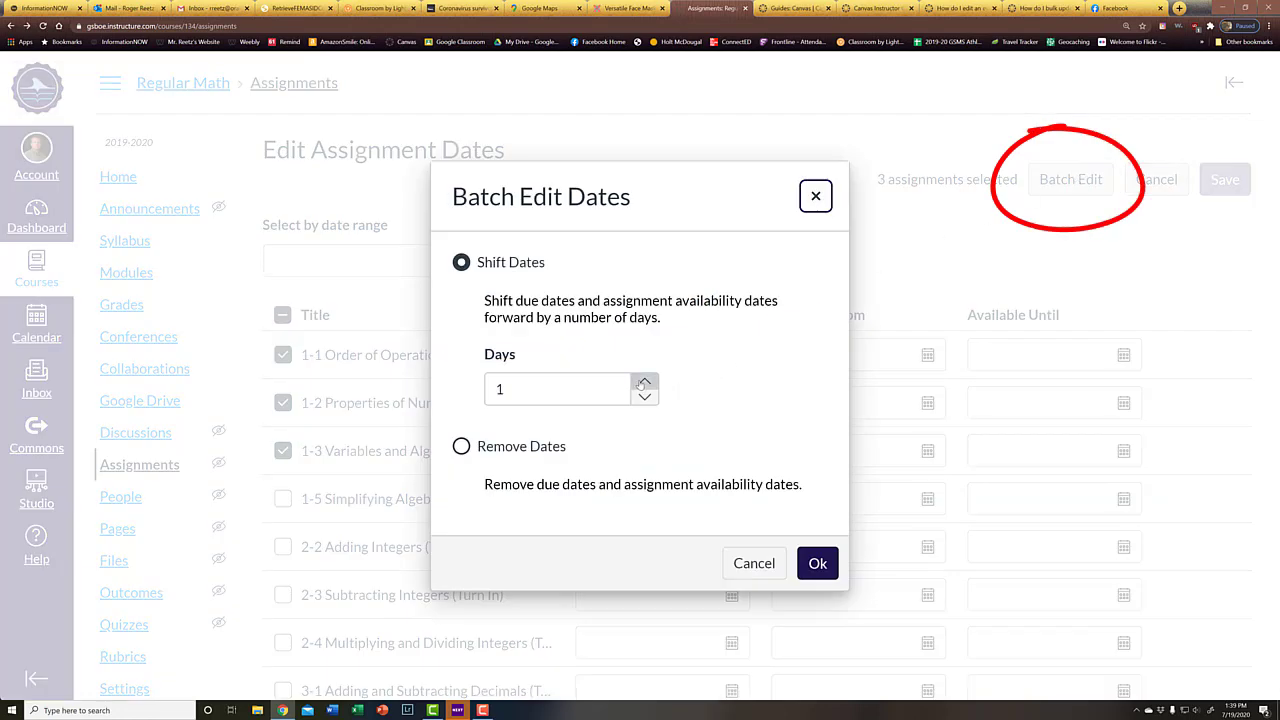
pyautogui.click(818, 566)
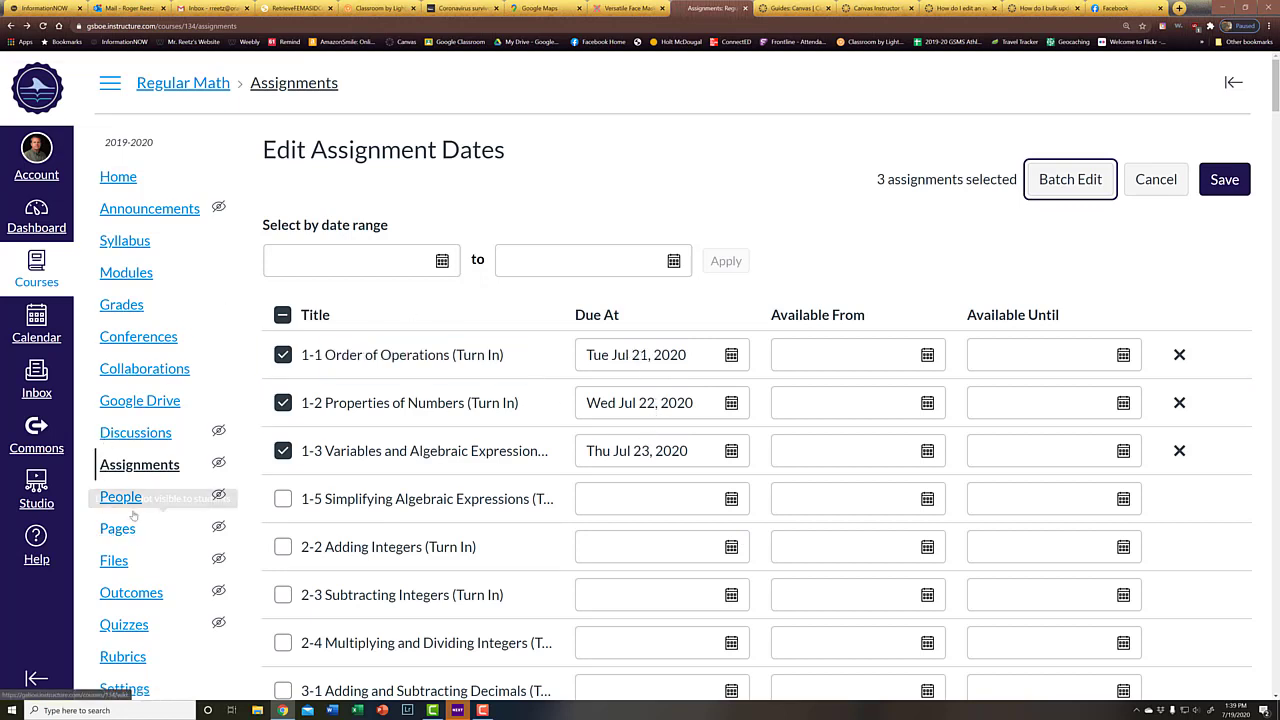
# Step: Open the calendar in a separate browser tab and view the July due dates
pyautogui.keyDown('ctrl'); pyautogui.click(36, 320); pyautogui.keyUp('ctrl')
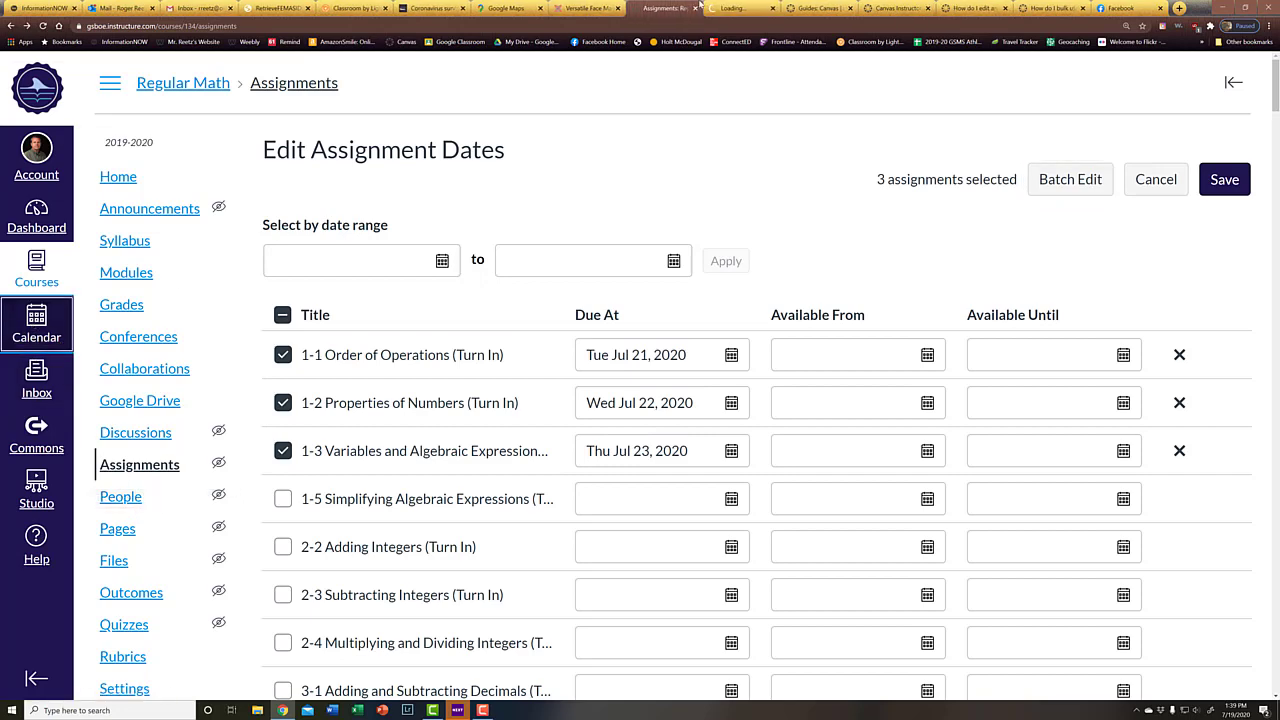
pyautogui.click(738, 10)
pyautogui.scroll(-2, 415, 490)
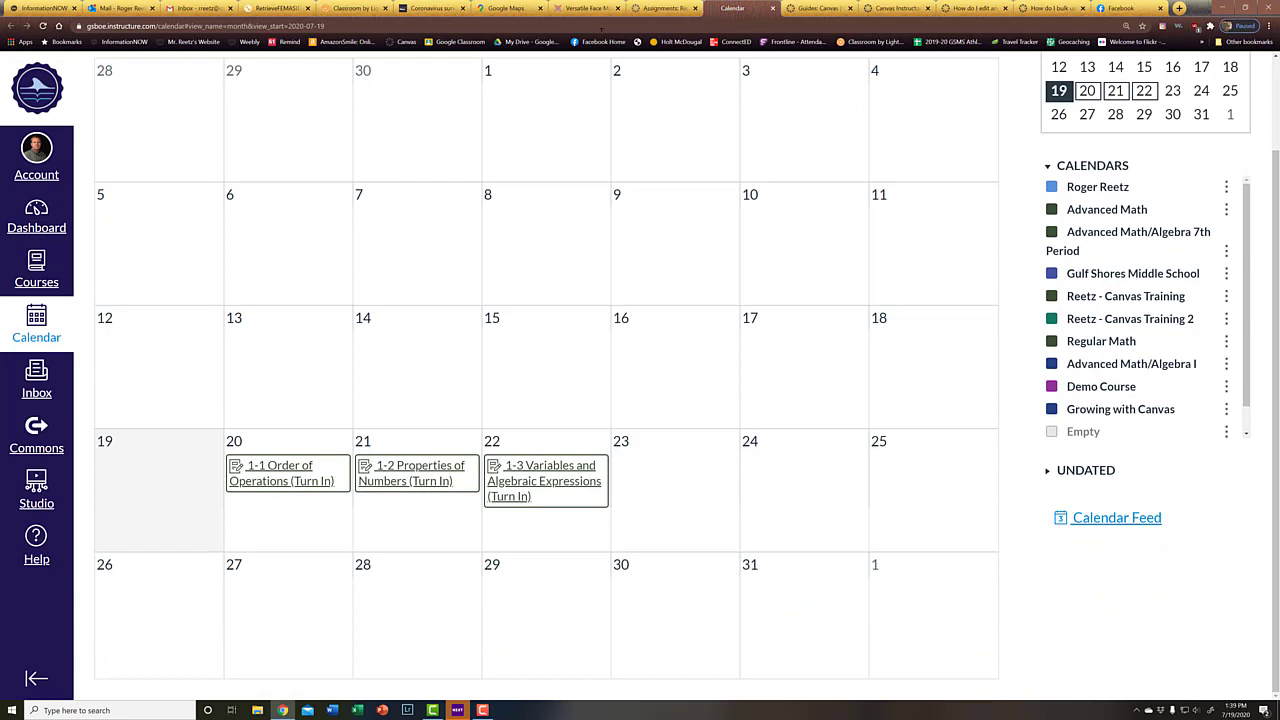
# Step: Save the shifted assignment dates and reload the calendar to check where the three assignments fall
pyautogui.click(662, 9)
pyautogui.click(1226, 179)
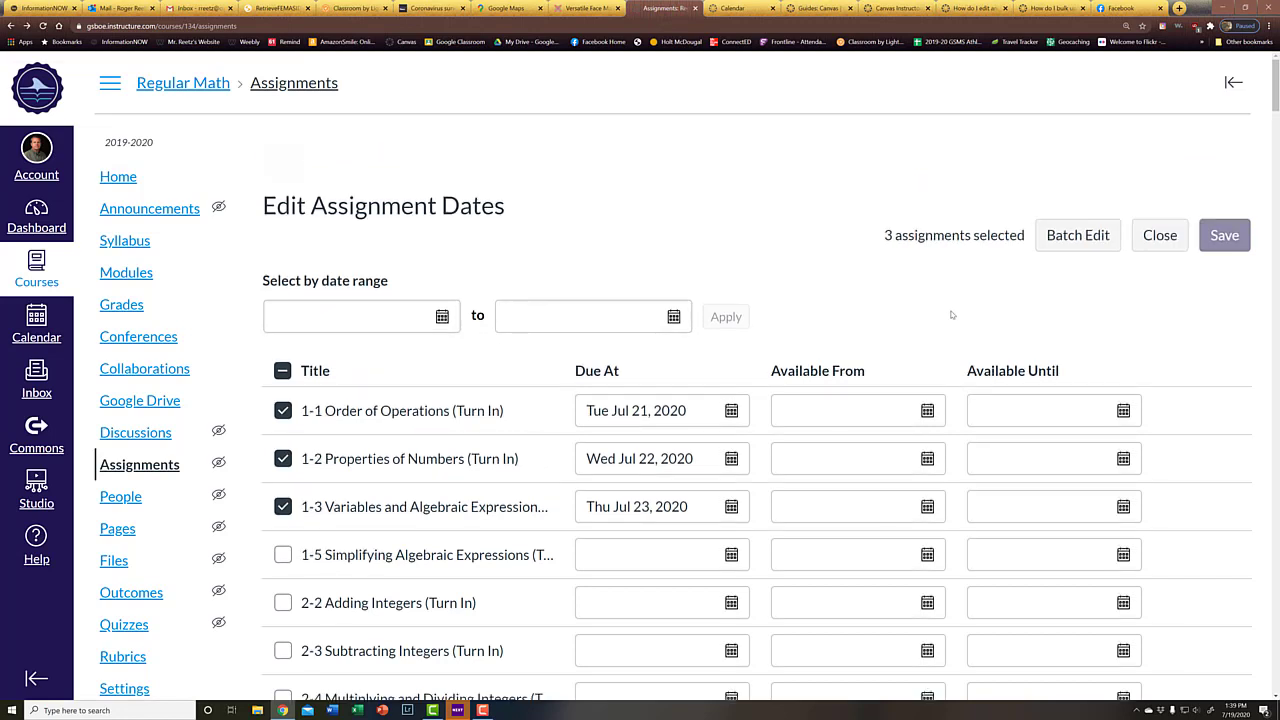
pyautogui.click(736, 8)
pyautogui.press('F5')
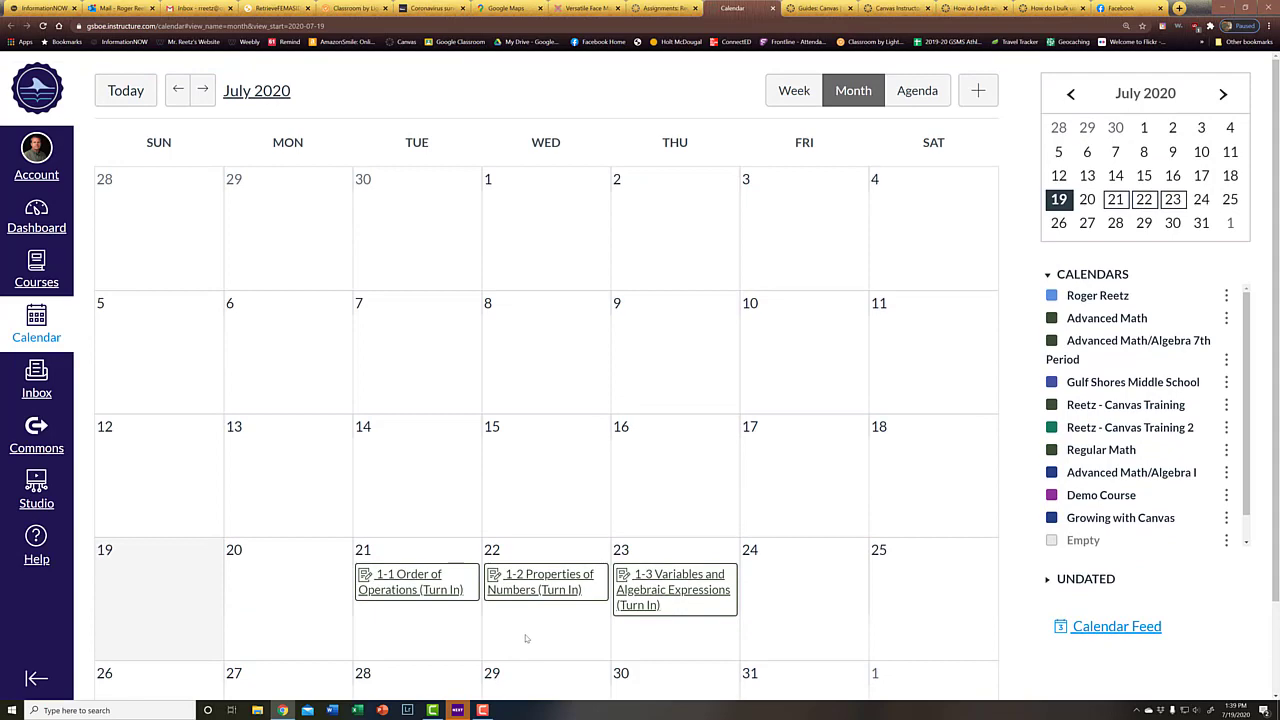
pyautogui.scroll(1, 525, 638)
pyautogui.scroll(-1, 525, 638)
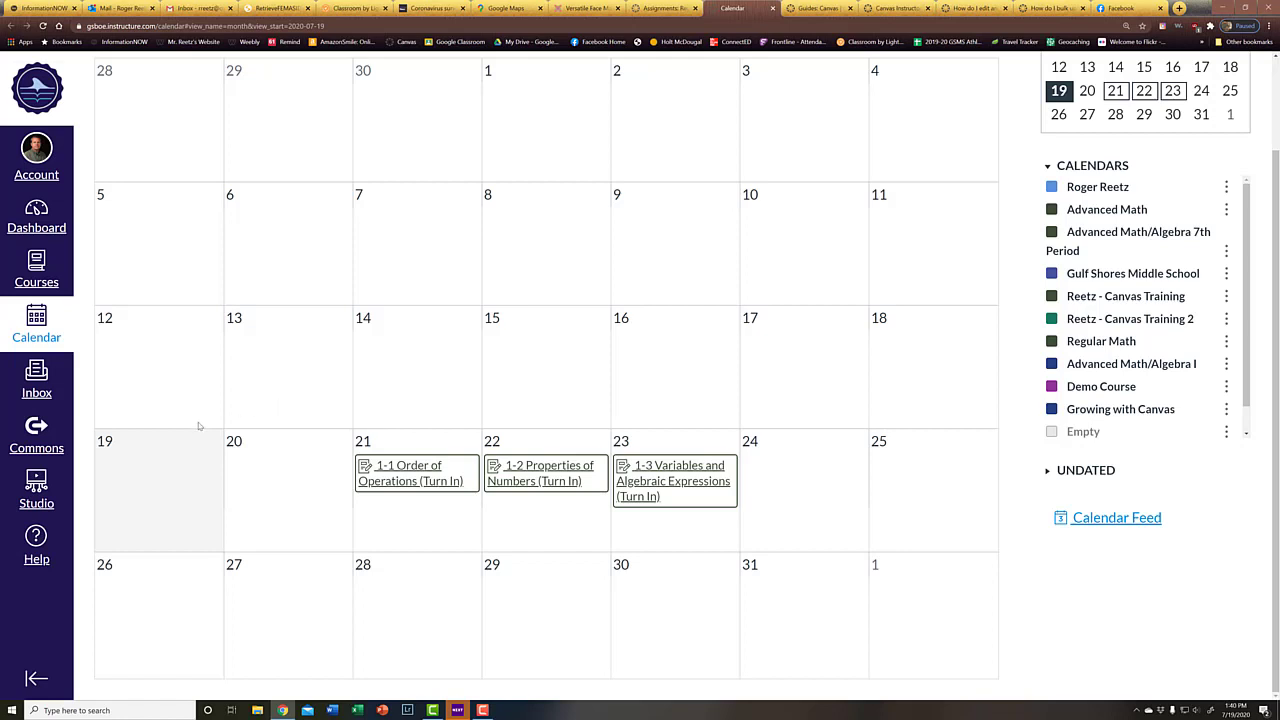
# Step: Go to the Canvas Training course from the dashboard and view its pinned discussion, Questions about Canvas
pyautogui.scroll(1, 198, 426)
pyautogui.click(26, 228)
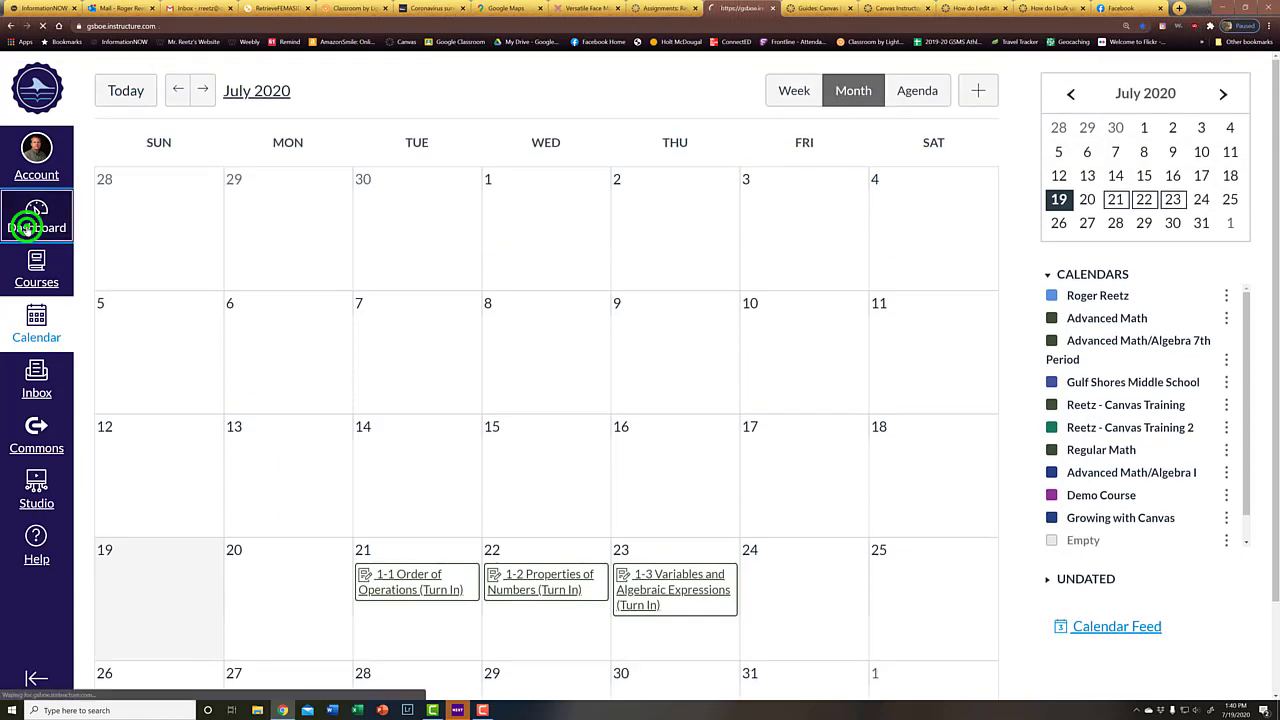
pyautogui.scroll(-2, 420, 490)
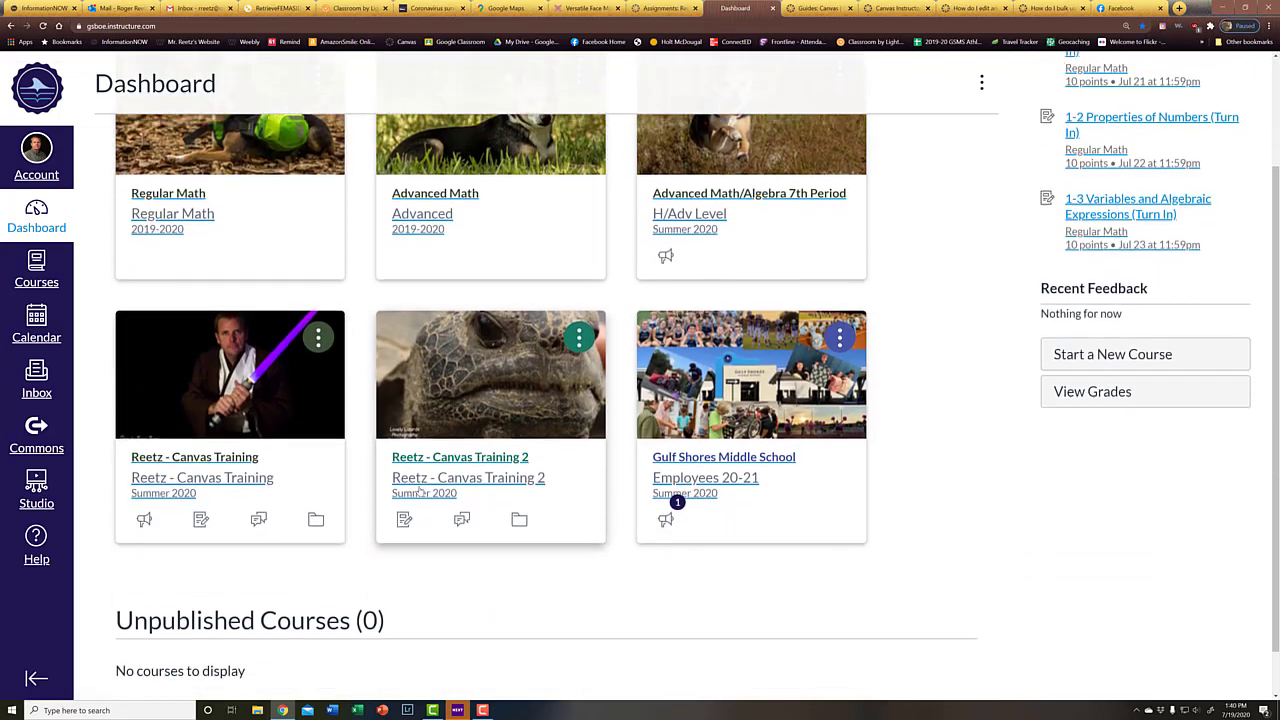
pyautogui.click(150, 455)
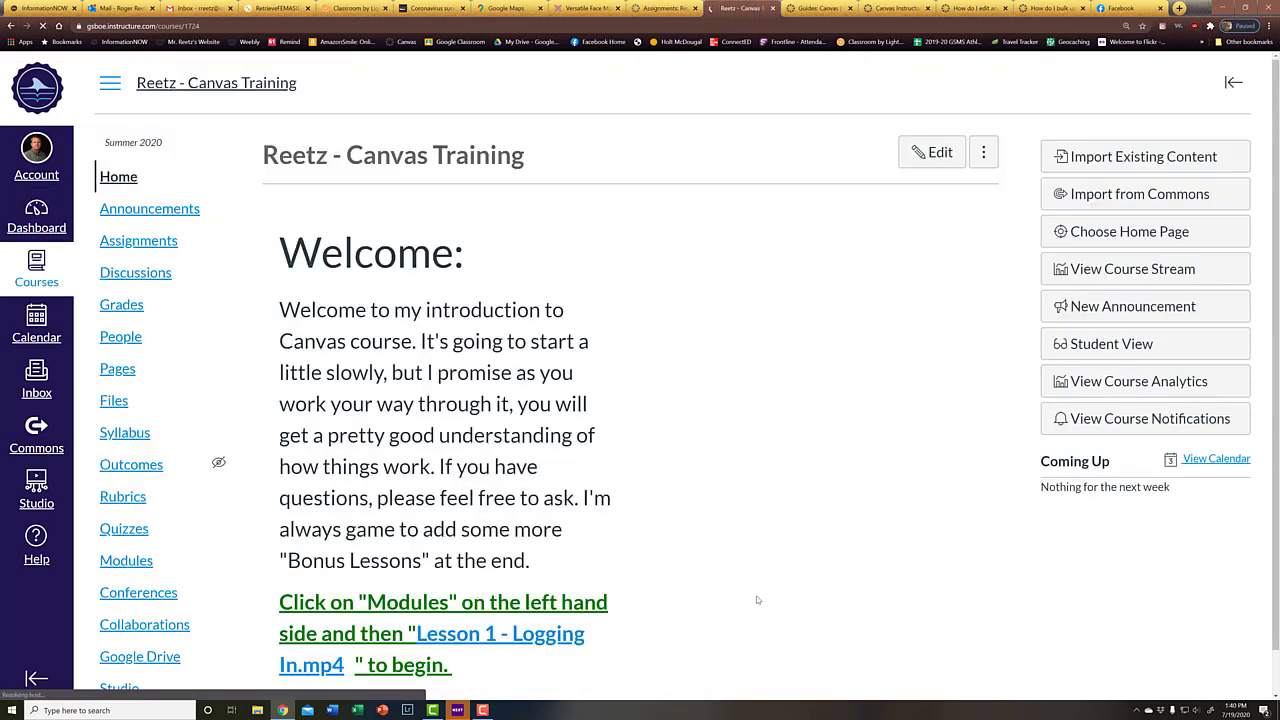
pyautogui.click(125, 273)
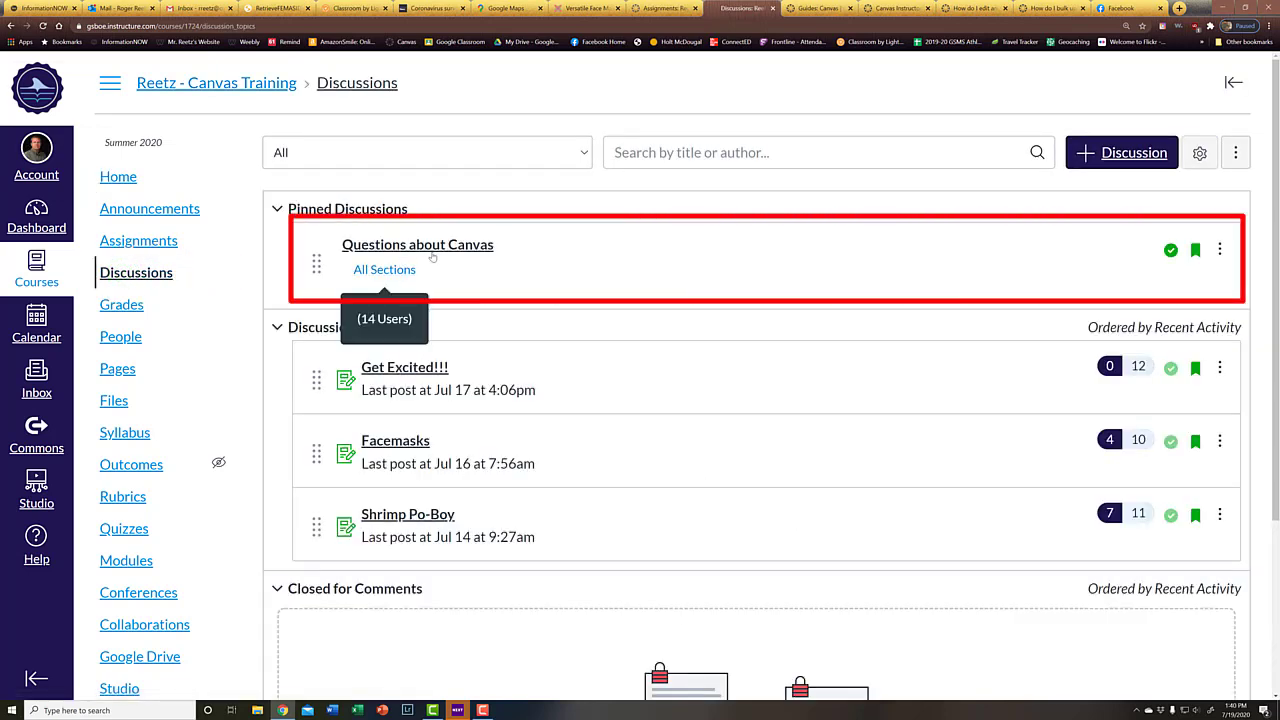
pyautogui.click(445, 244)
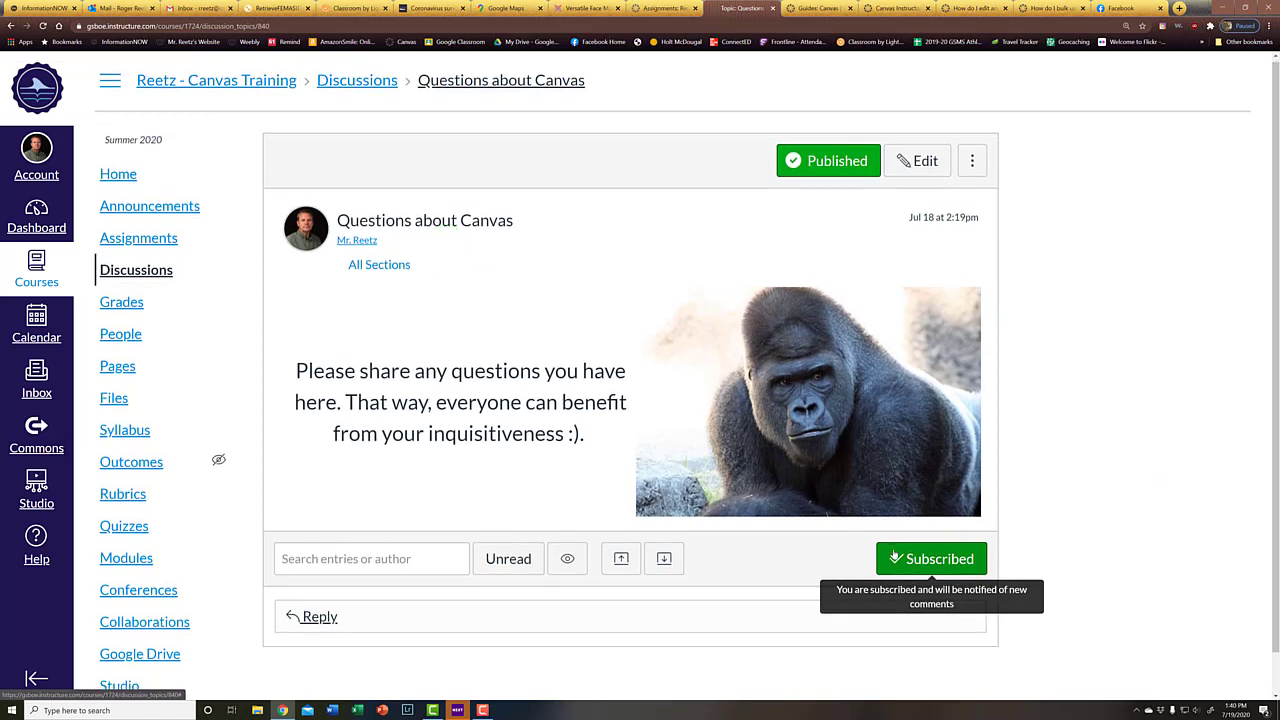
pyautogui.scroll(-1, 894, 553)
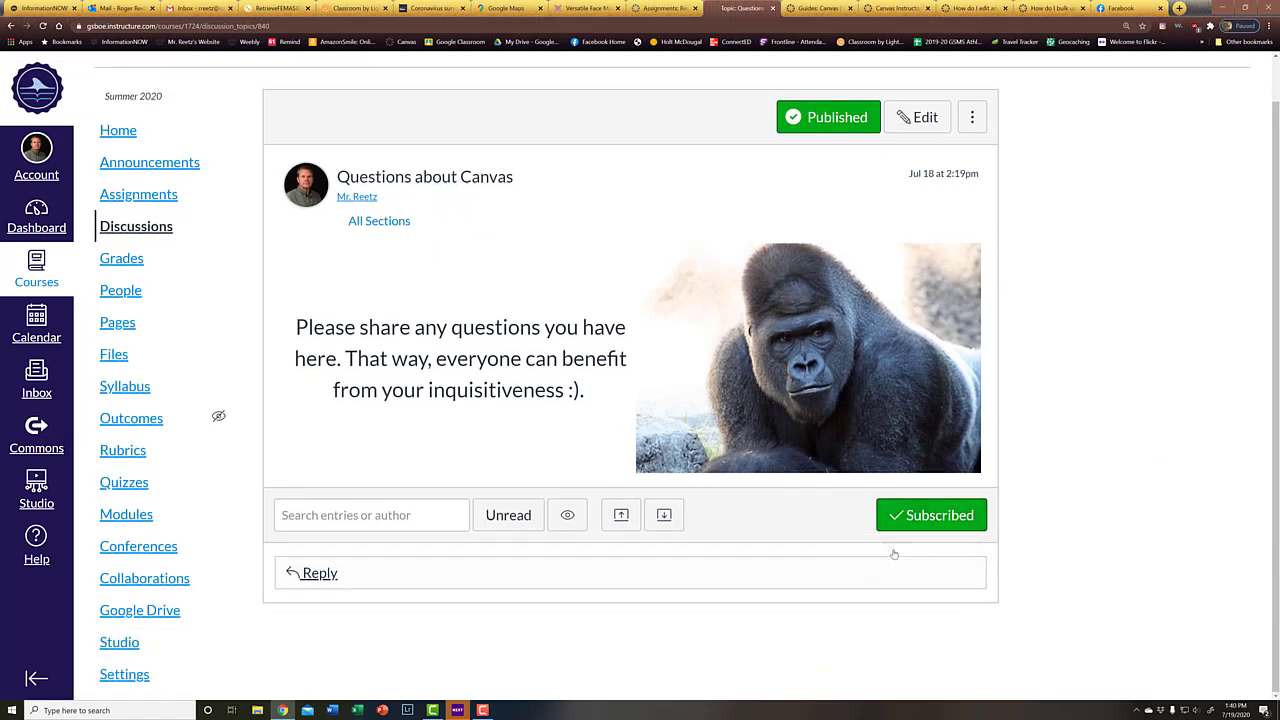